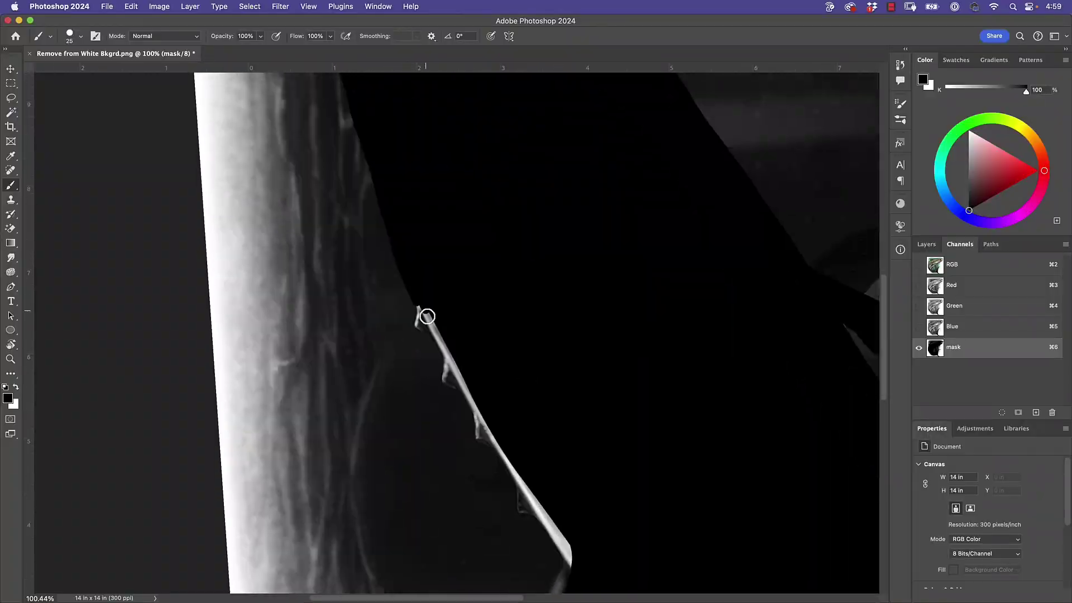
Dismiss Illustrator's Gone Fishin Open dialog and bring up Shark on Black.png in Photoshop.
{"action": "mouse_move", "coordinate": [426, 316]}
{"action": "left_mouse_down"}
{"action": "mouse_move", "coordinate": [570, 191]}
{"action": "mouse_move", "coordinate": [678, 279]}
{"action": "left_mouse_up"}
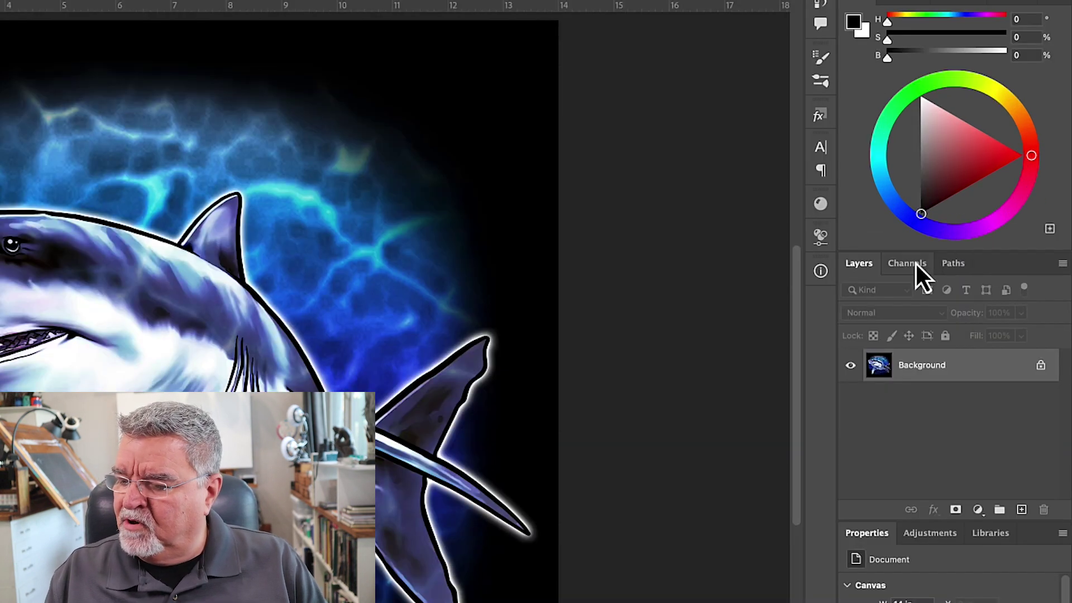
Show the Channels panel and view the Blue, Green and Red channels one at a time.
{"action": "left_click", "coordinate": [904, 266]}
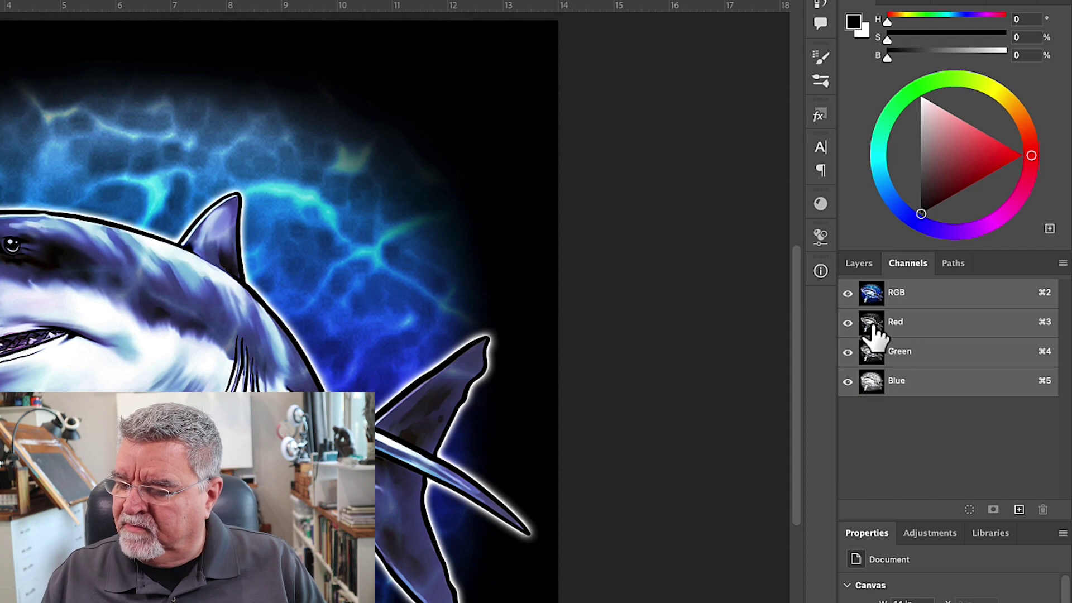
{"action": "left_click", "coordinate": [871, 383]}
{"action": "left_click", "coordinate": [871, 356]}
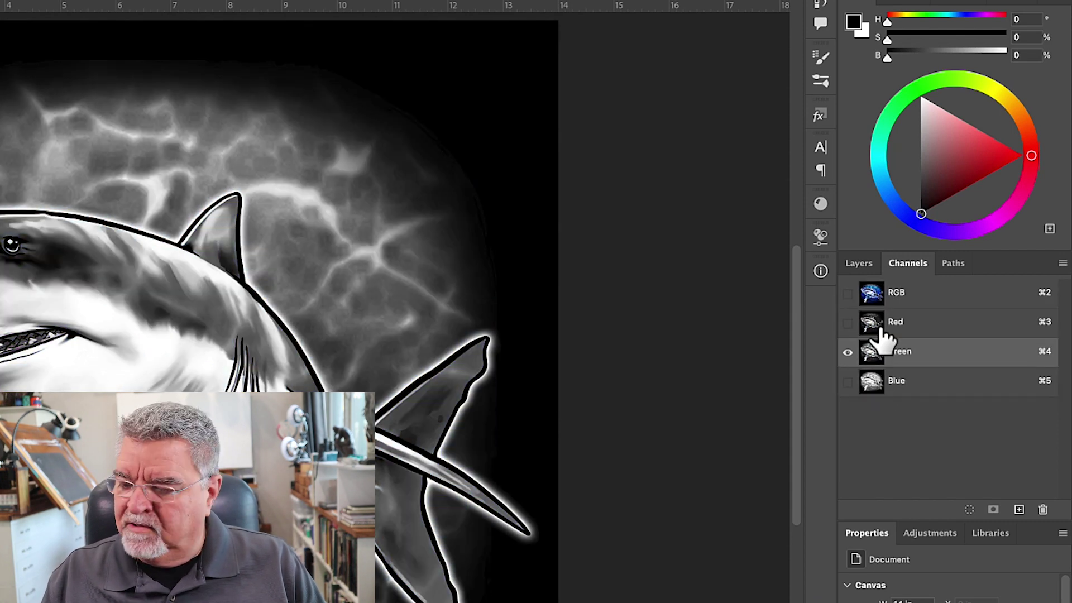
{"action": "left_click", "coordinate": [874, 327]}
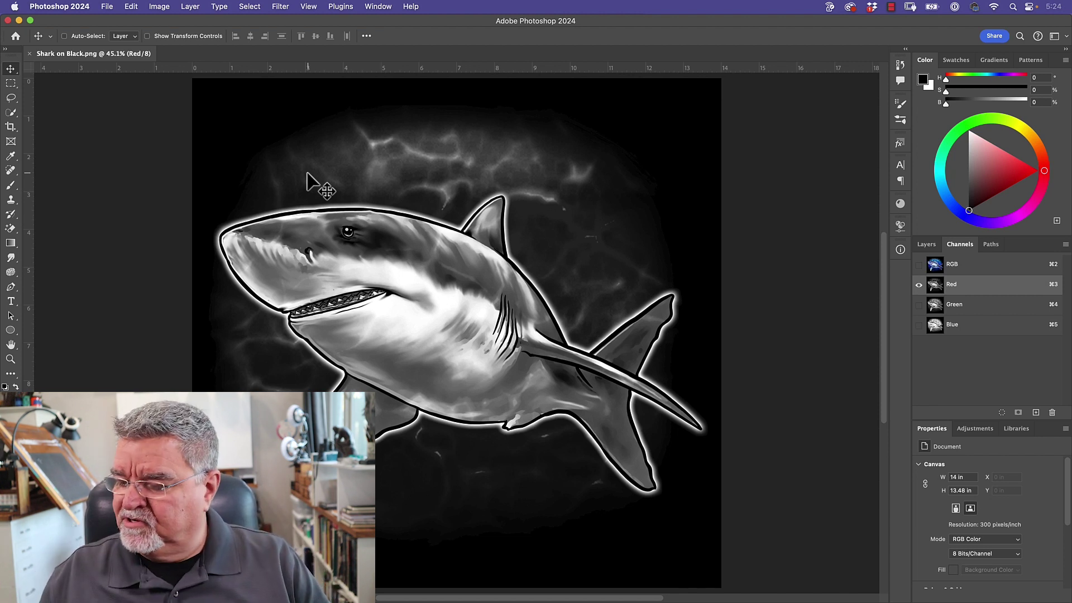
{"action": "left_click", "coordinate": [936, 326]}
Duplicate the Blue channel and name the copy 'mask', then duplicate Green and Red.
{"action": "left_click_drag", "start_coordinate": [936, 334], "coordinate": [949, 330]}
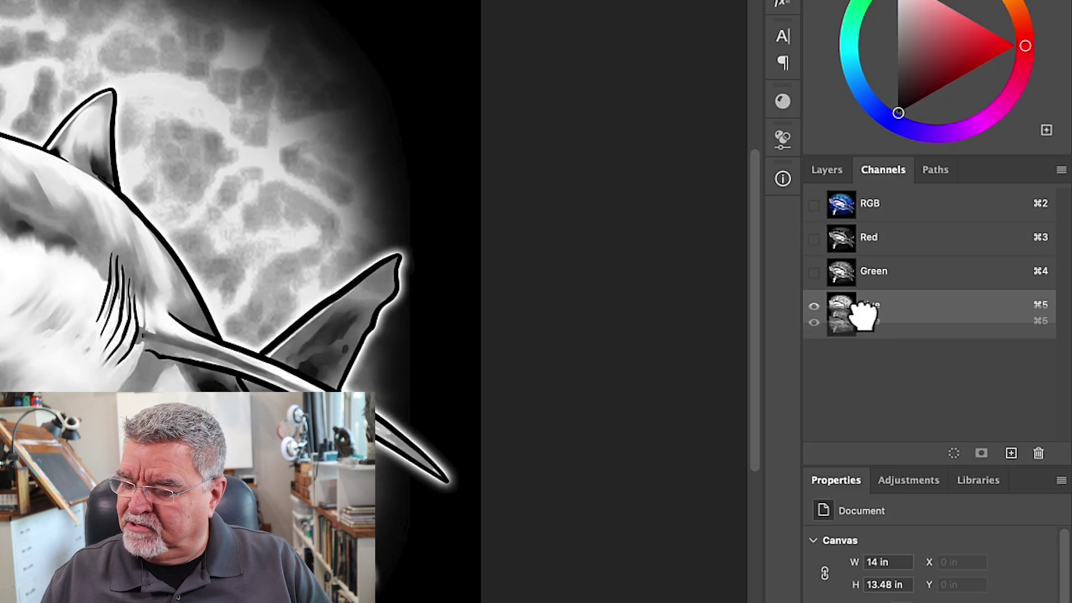
{"action": "left_click_drag", "start_coordinate": [862, 316], "coordinate": [1011, 453]}
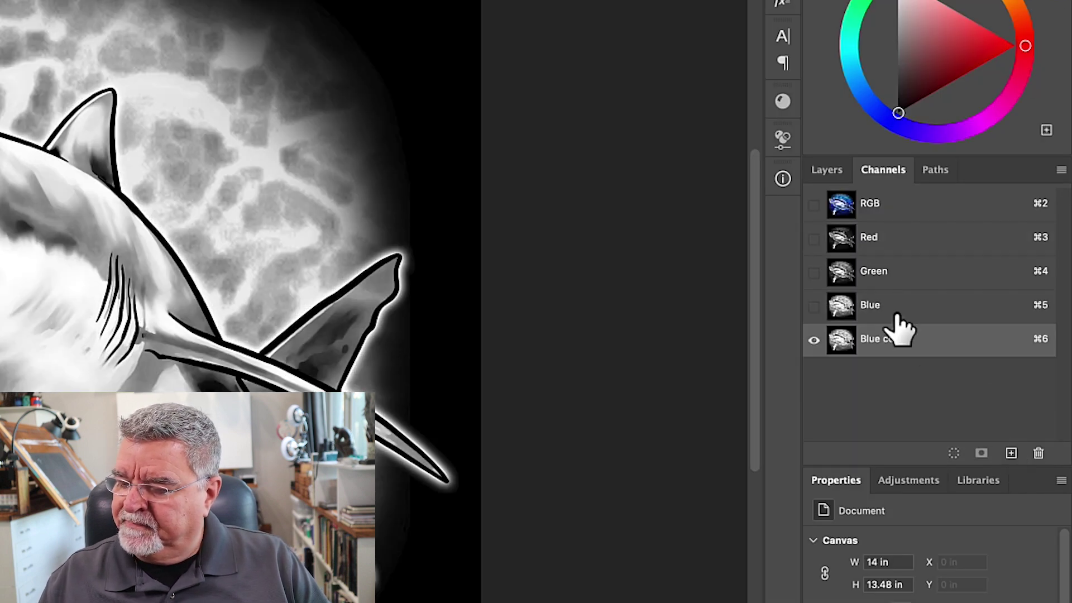
{"action": "double_click", "coordinate": [883, 339]}
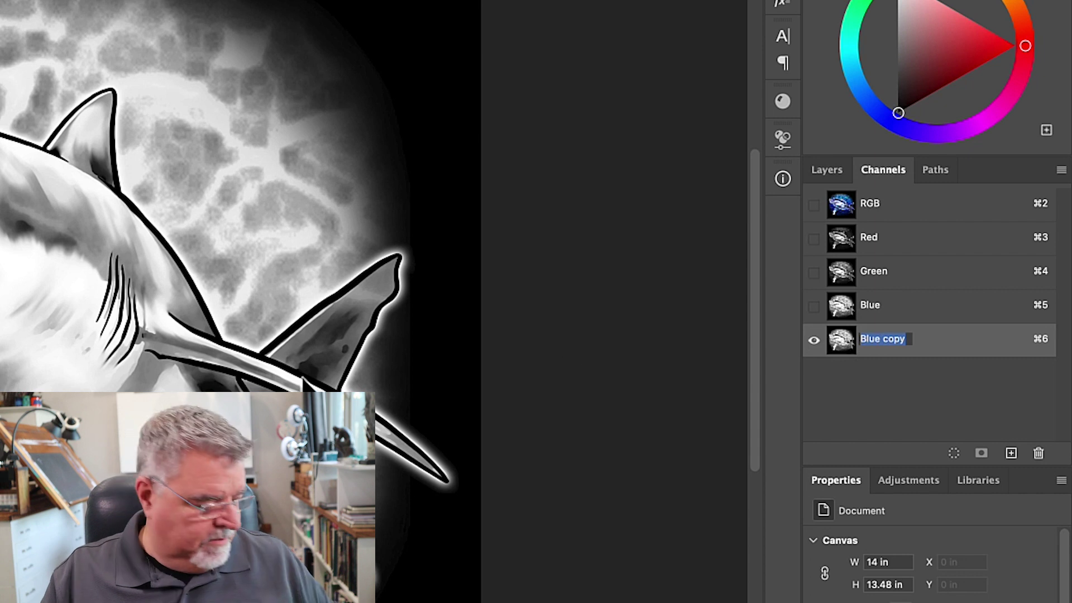
{"action": "type", "text": "mas"}
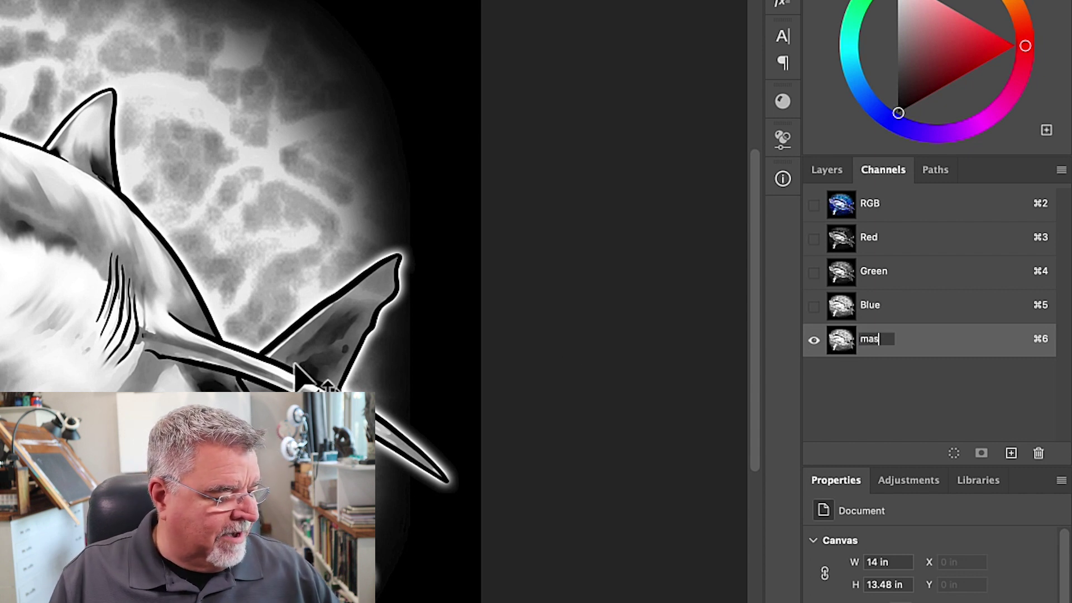
{"action": "type", "text": "k"}
{"action": "key", "text": "Return"}
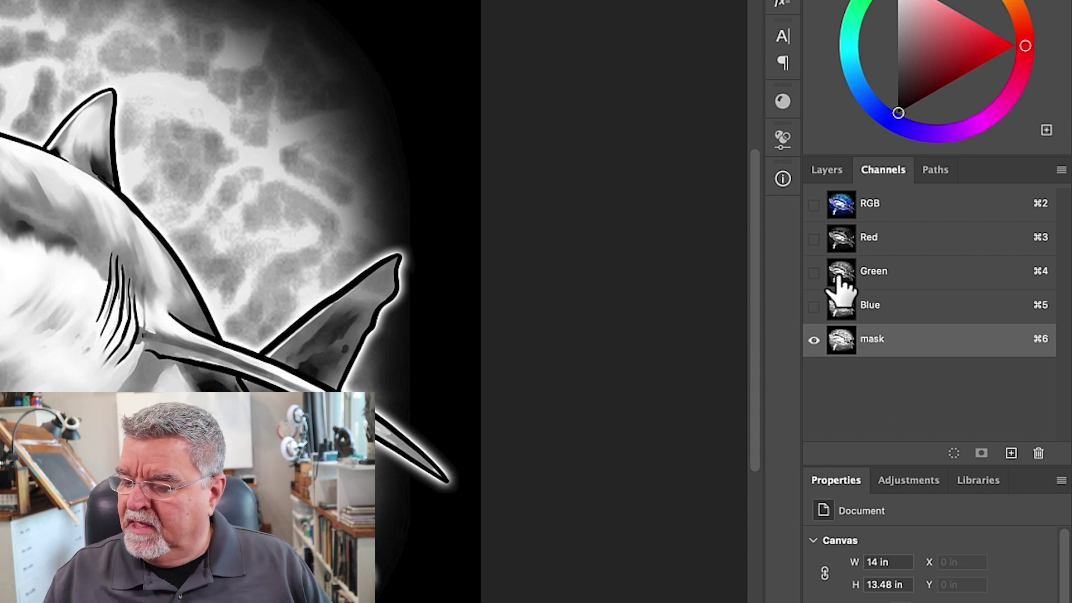
{"action": "left_click_drag", "start_coordinate": [863, 271], "coordinate": [1011, 453]}
{"action": "left_click_drag", "start_coordinate": [855, 246], "coordinate": [1010, 450]}
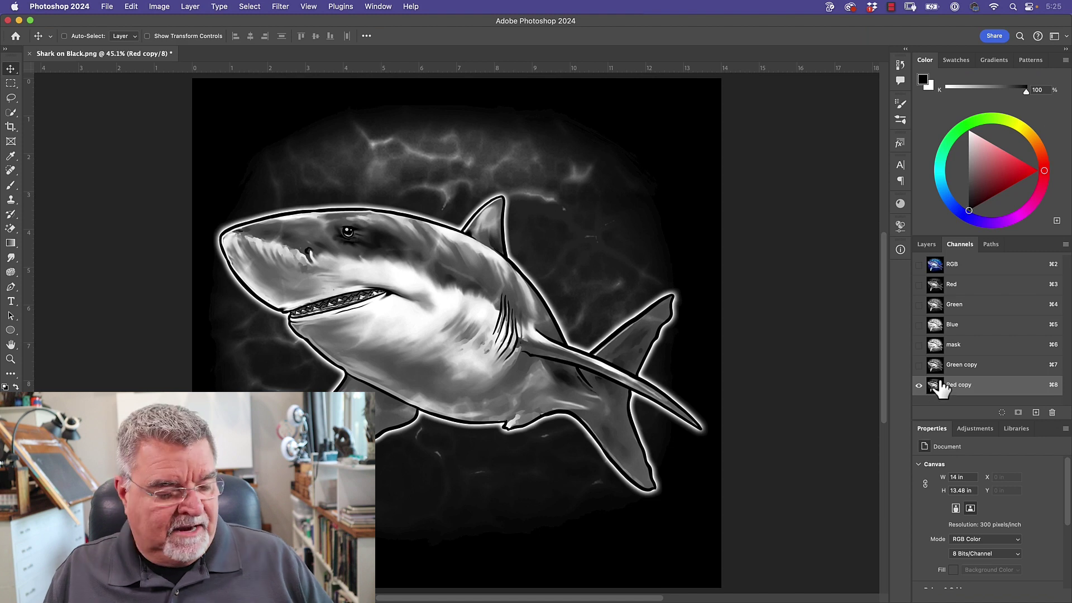
Invert the Red copy, Green copy and mask channels with Cmd+I.
{"action": "key", "text": "super+i"}
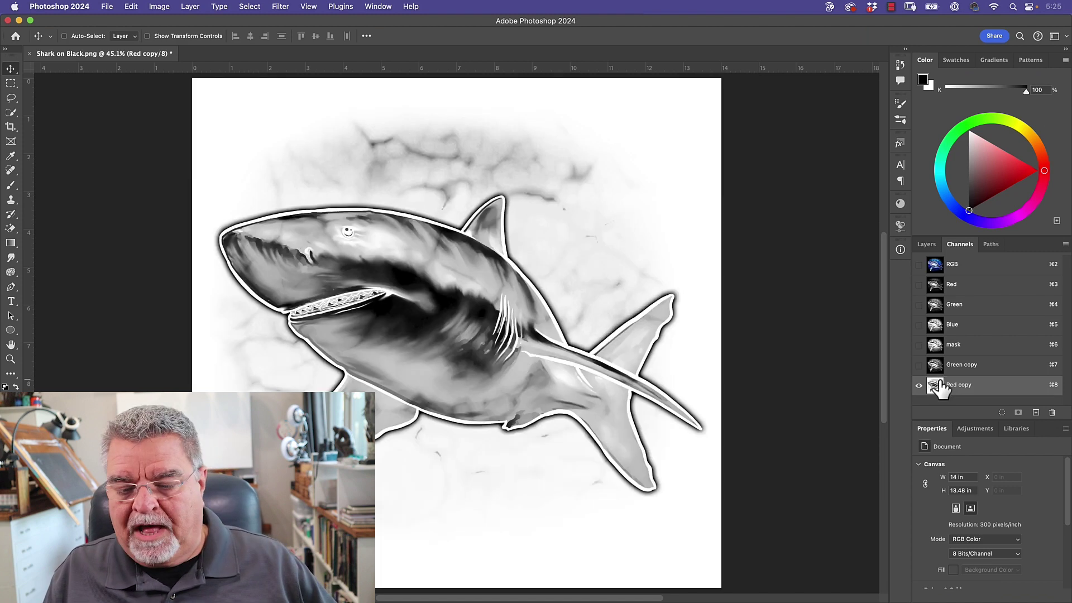
{"action": "left_click", "coordinate": [946, 366]}
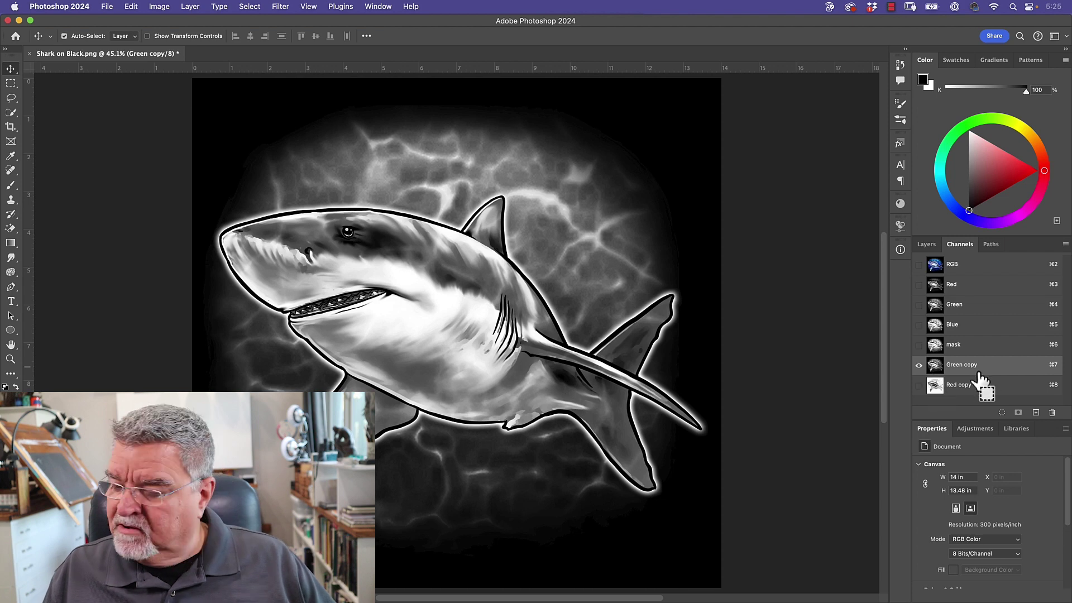
{"action": "key", "text": "super+i"}
{"action": "left_click", "coordinate": [938, 352]}
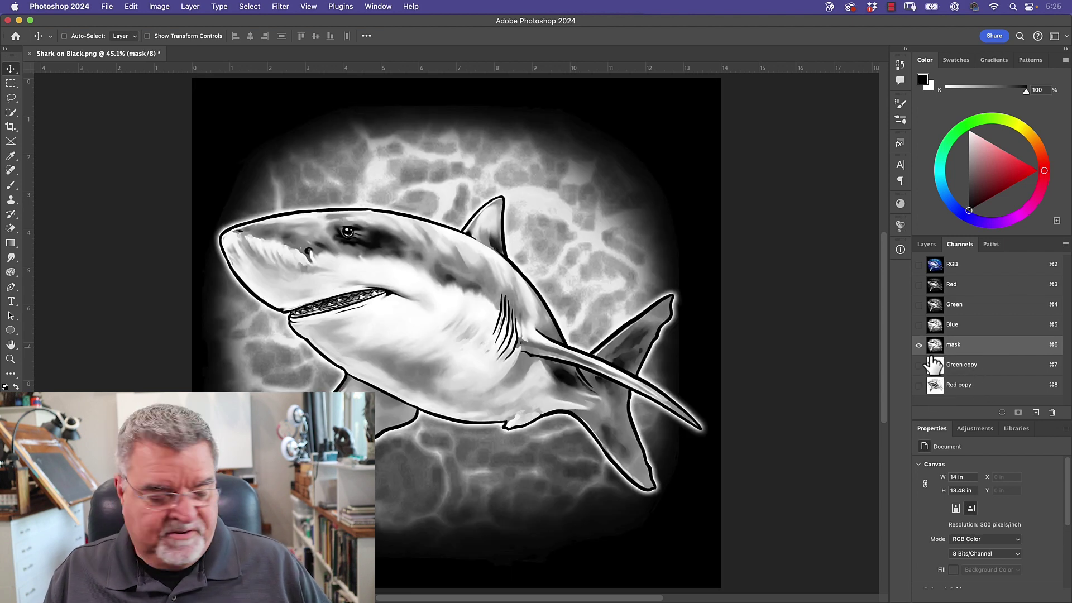
{"action": "key", "text": "super+i"}
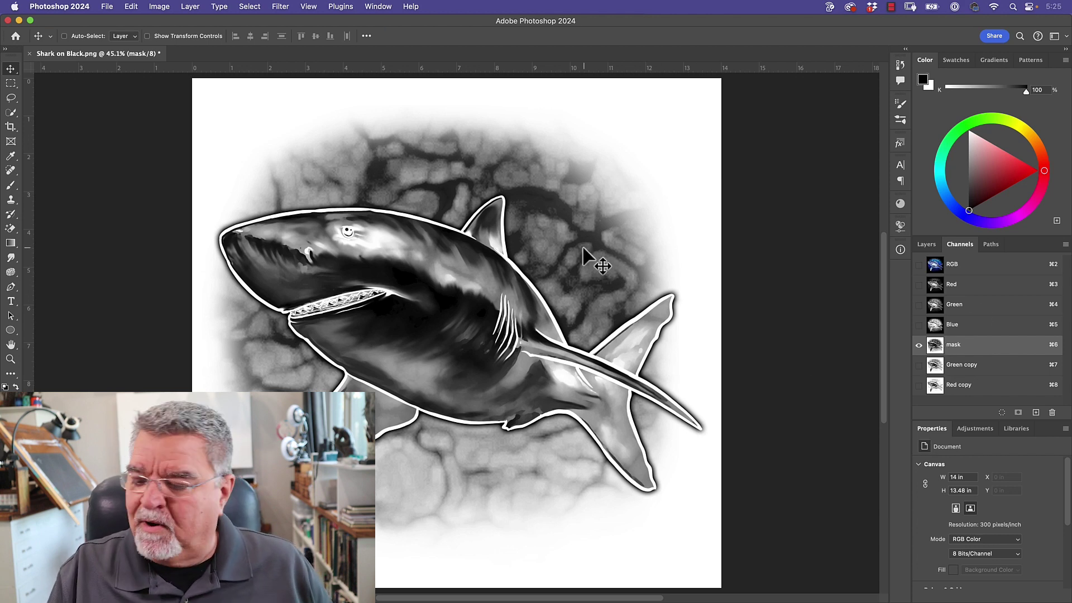
Multiply the Green copy channel into the mask channel using Image > Apply Image.
{"action": "left_click", "coordinate": [160, 7]}
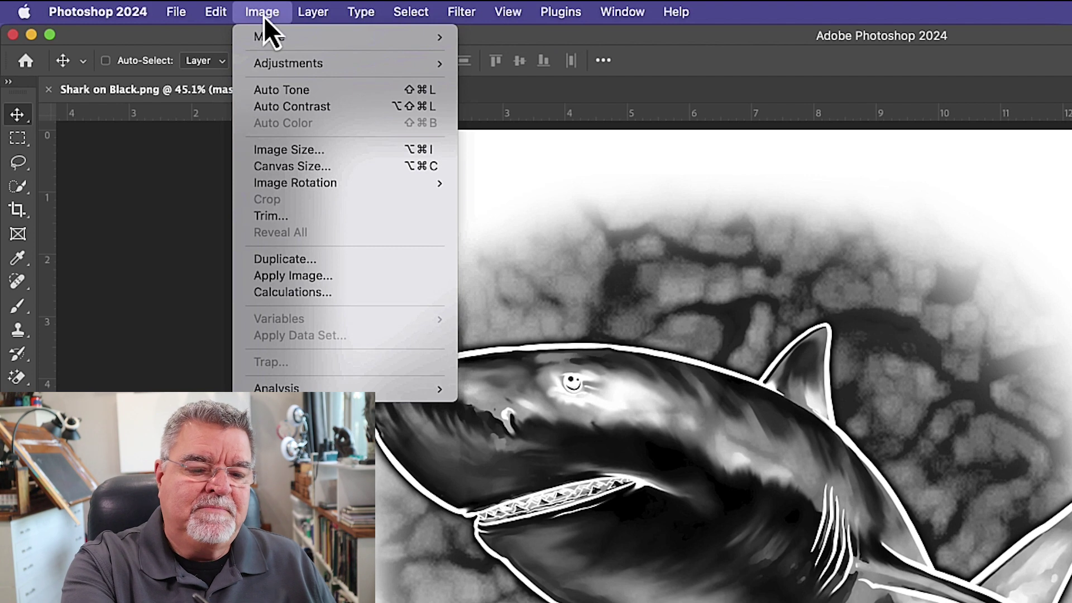
{"action": "left_click", "coordinate": [294, 275]}
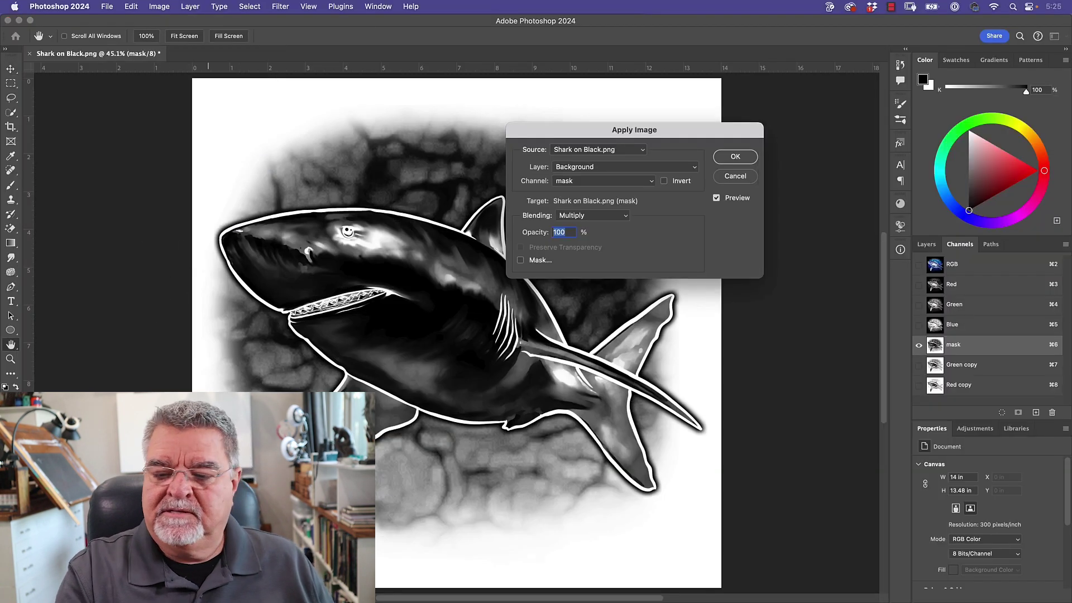
{"action": "left_click", "coordinate": [643, 185]}
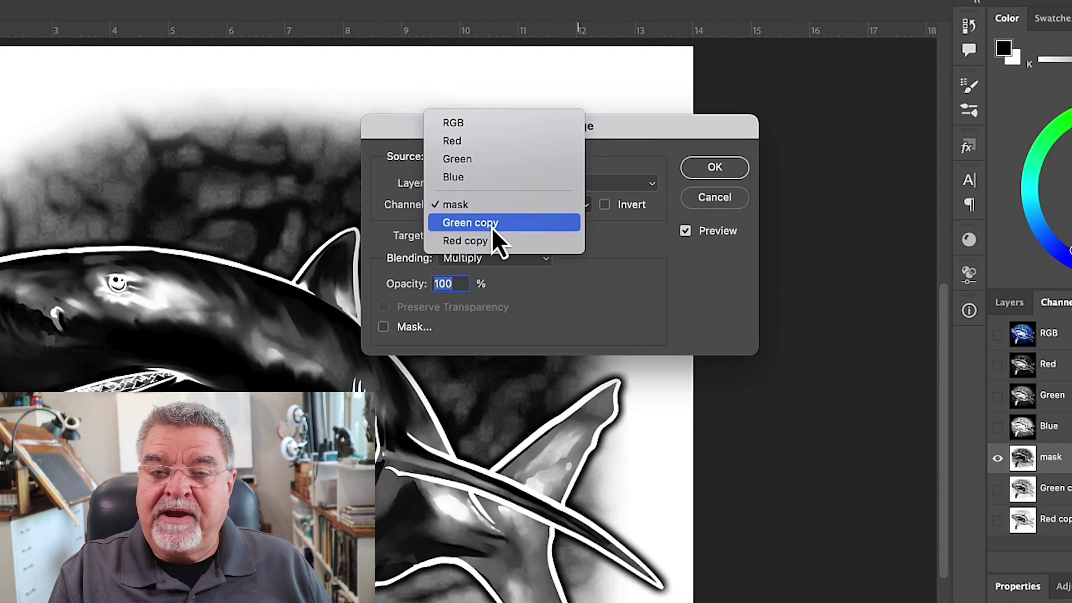
{"action": "left_click", "coordinate": [492, 224]}
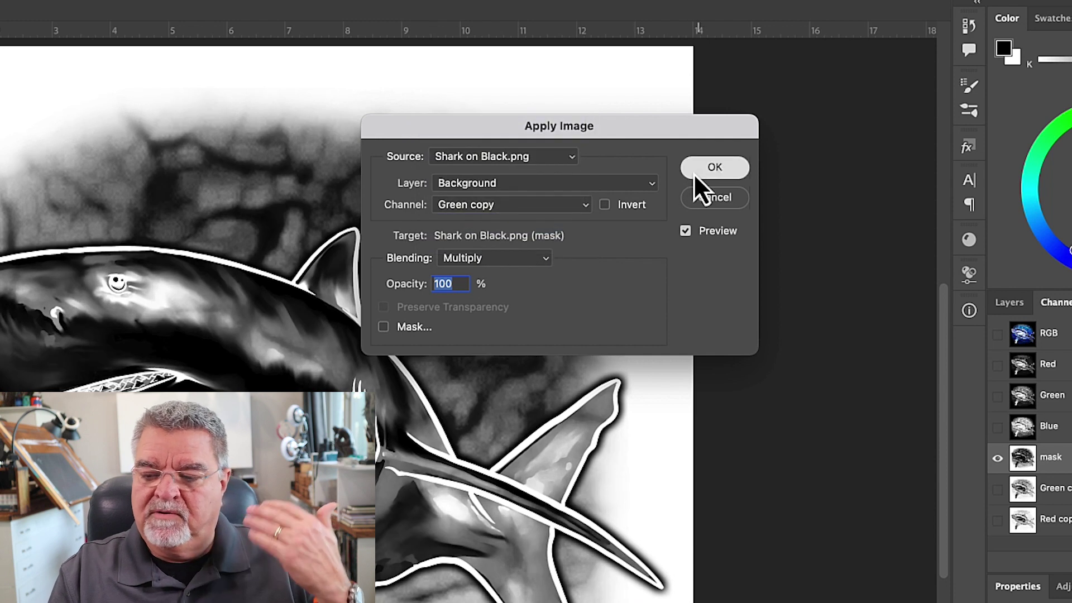
{"action": "left_click", "coordinate": [694, 173]}
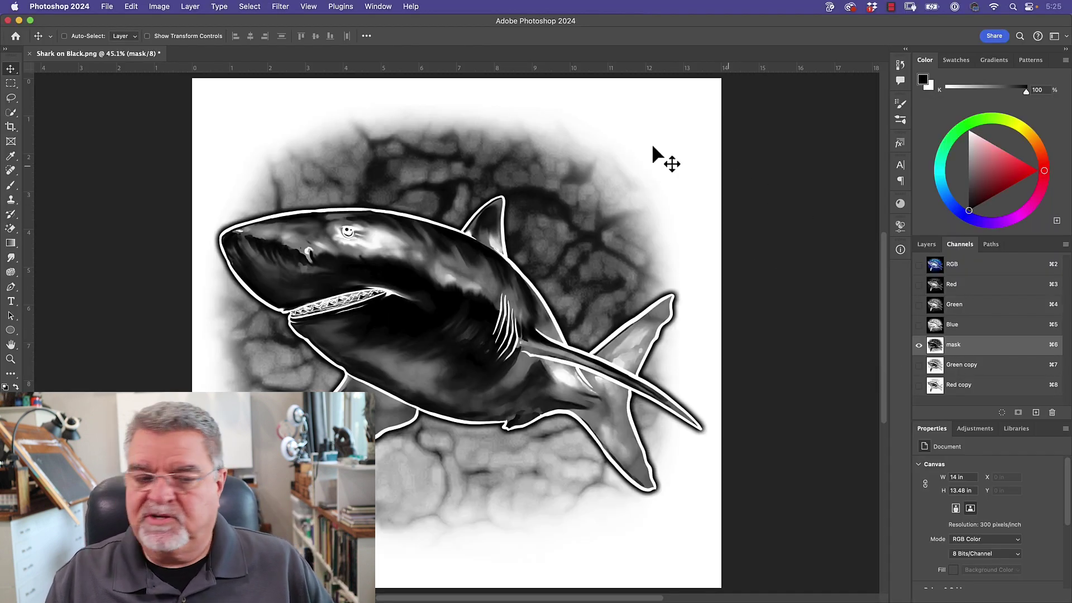
Multiply the Red copy channel into the mask channel using Apply Image again.
{"action": "left_click", "coordinate": [162, 7]}
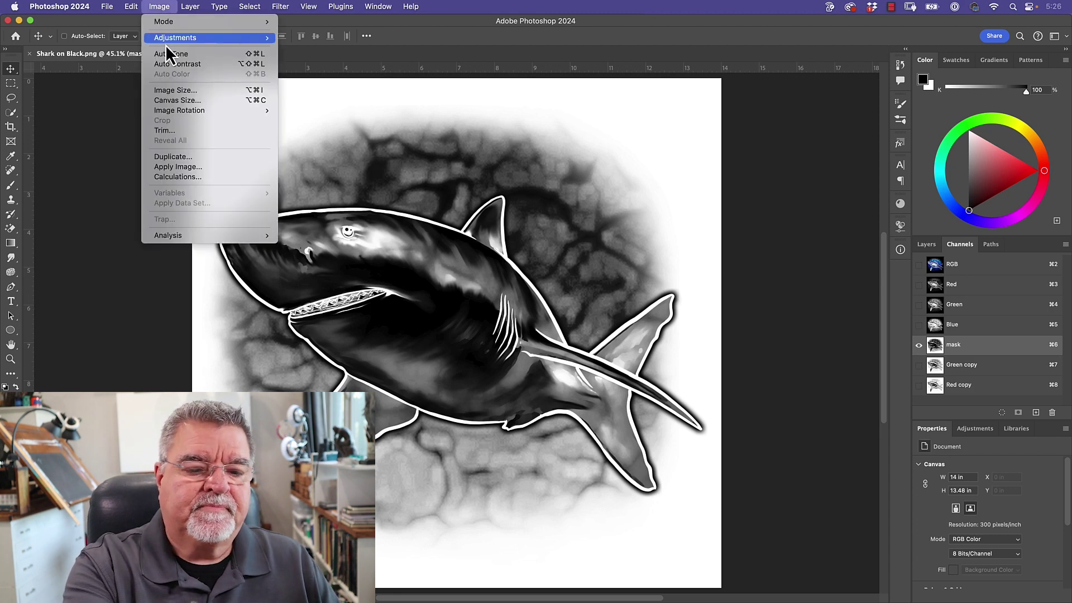
{"action": "left_click", "coordinate": [180, 169]}
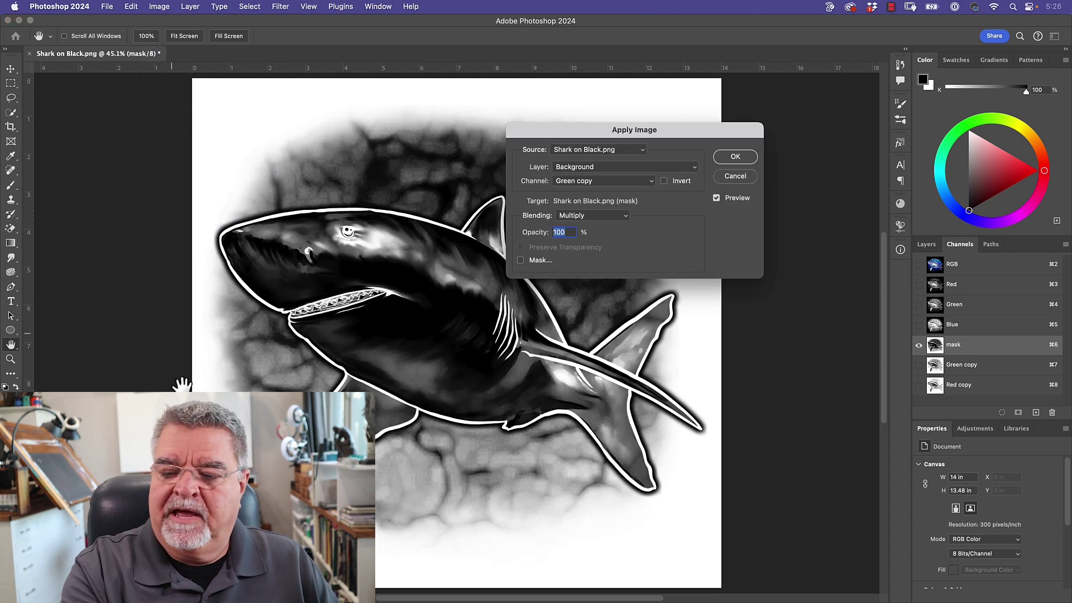
{"action": "left_click", "coordinate": [653, 182]}
{"action": "left_click", "coordinate": [620, 193]}
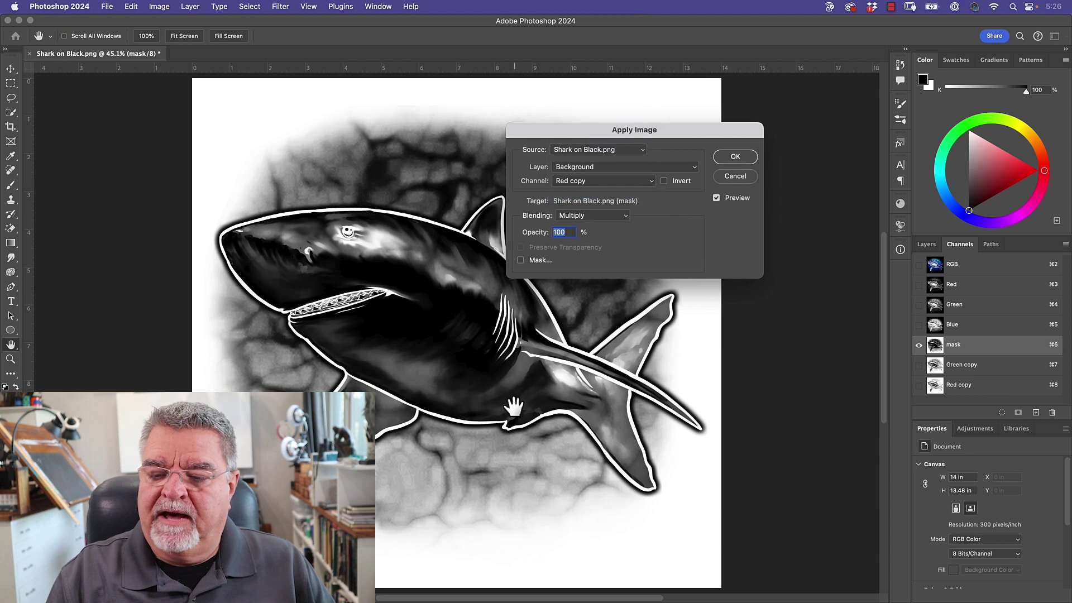
{"action": "left_click", "coordinate": [742, 159]}
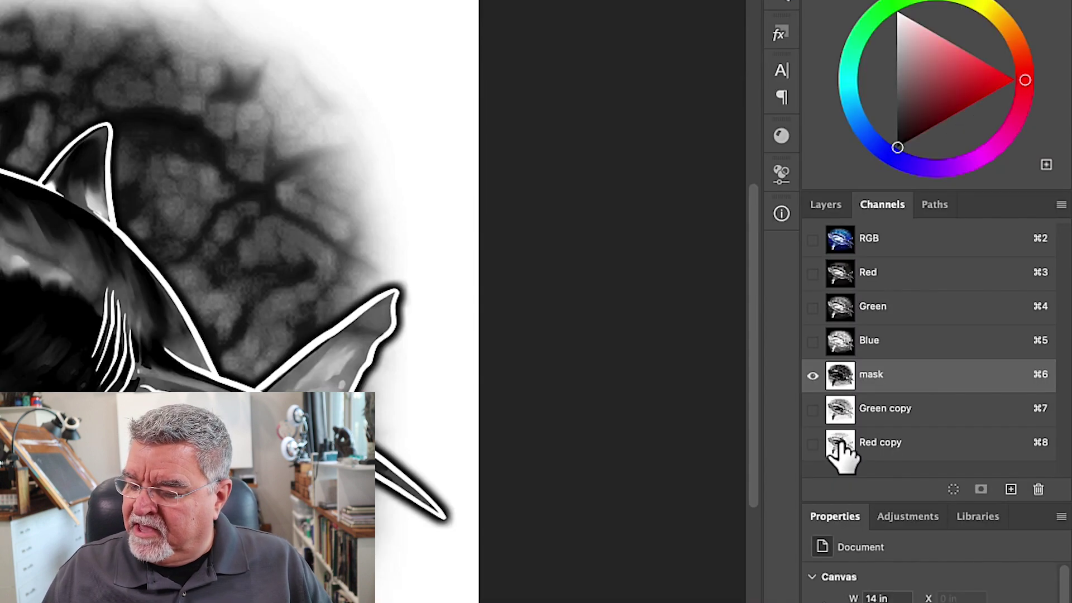
Trash the Red copy and Green copy channels, then compare RGB and return to mask.
{"action": "left_click_drag", "start_coordinate": [930, 387], "coordinate": [1033, 396]}
{"action": "left_click_drag", "start_coordinate": [1005, 462], "coordinate": [1037, 491]}
{"action": "left_click_drag", "start_coordinate": [845, 406], "coordinate": [1039, 490]}
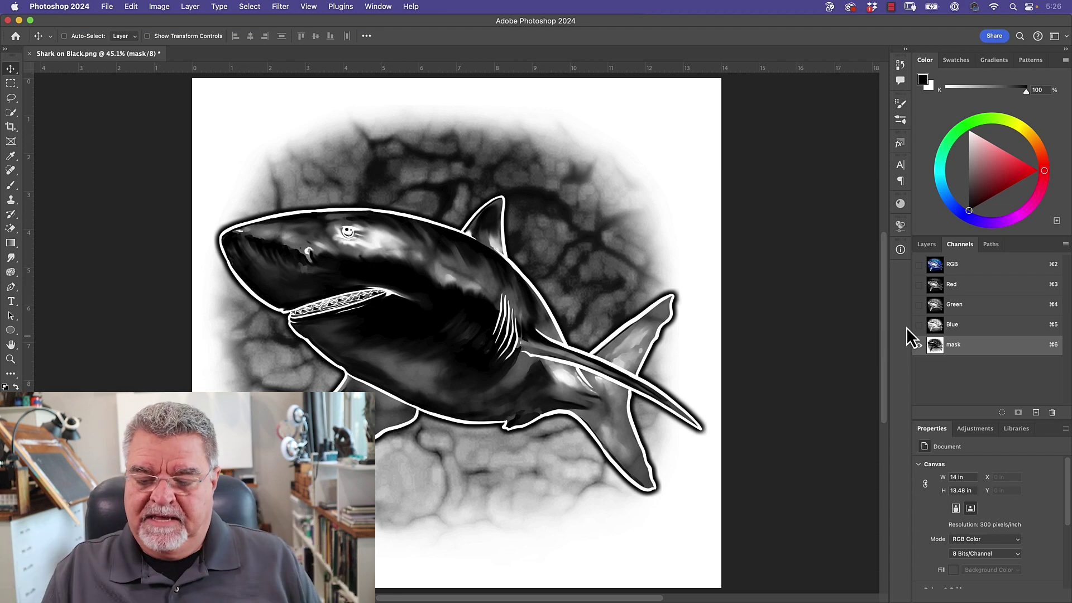
{"action": "left_click", "coordinate": [938, 265]}
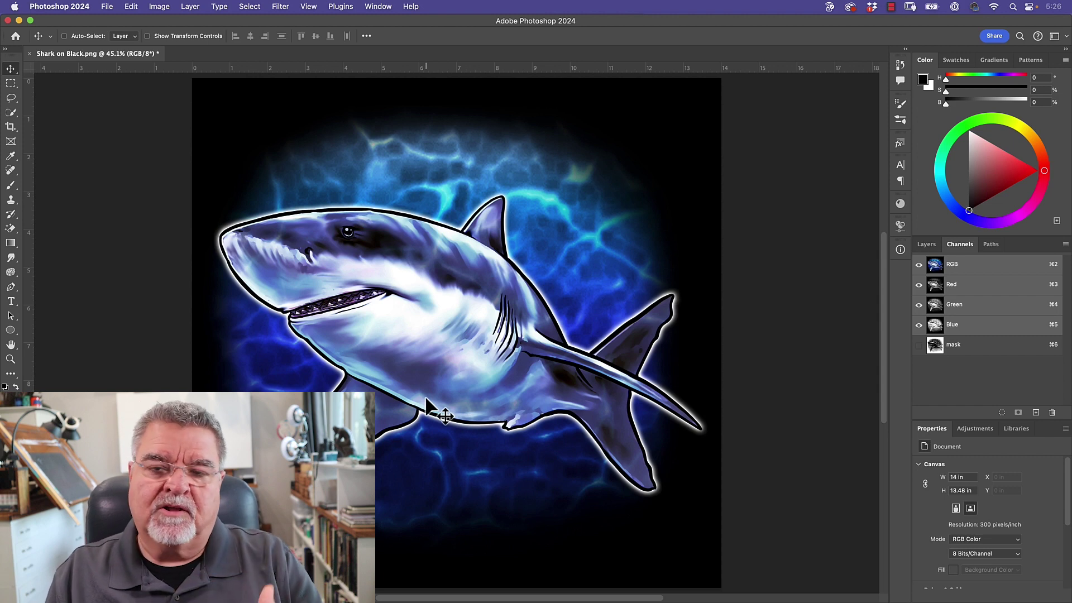
{"action": "left_click", "coordinate": [937, 345]}
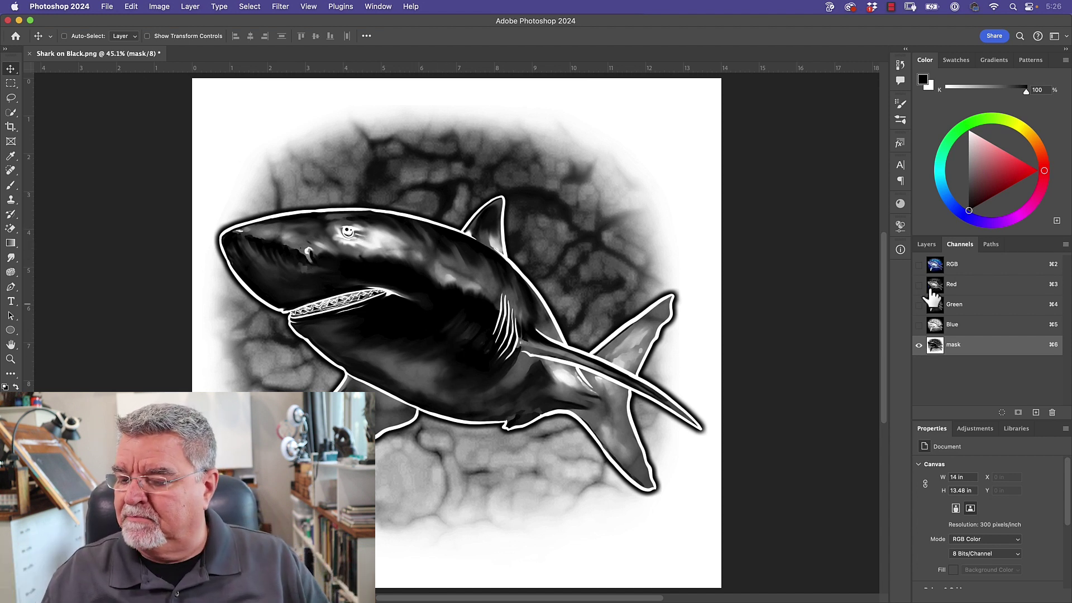
Select the shark's body in the mask channel with the Quick Selection tool.
{"action": "key", "text": "b"}
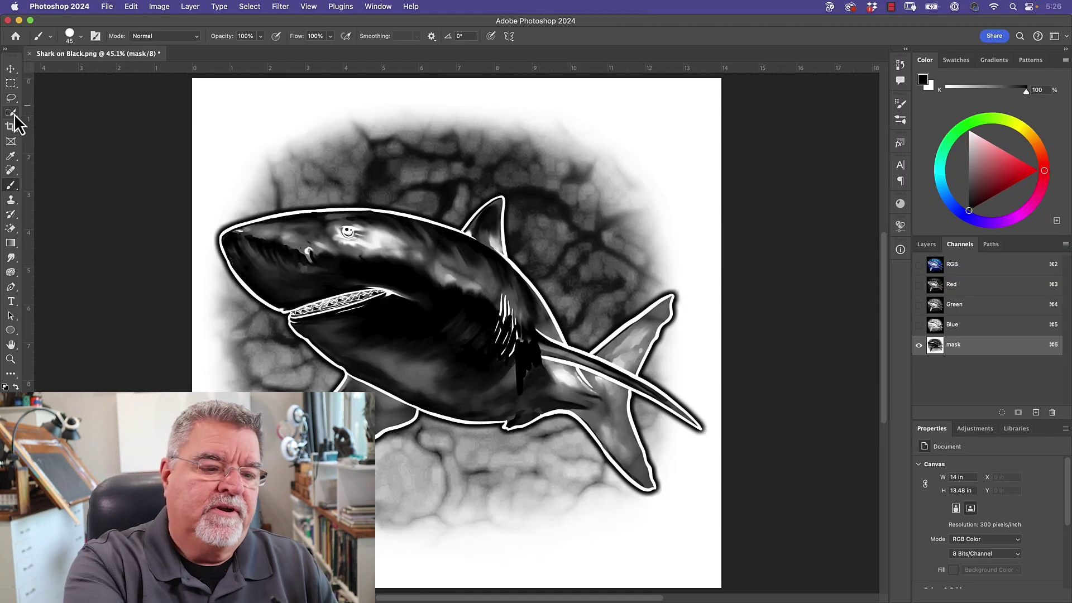
{"action": "left_click", "coordinate": [12, 119]}
{"action": "left_click", "coordinate": [84, 171]}
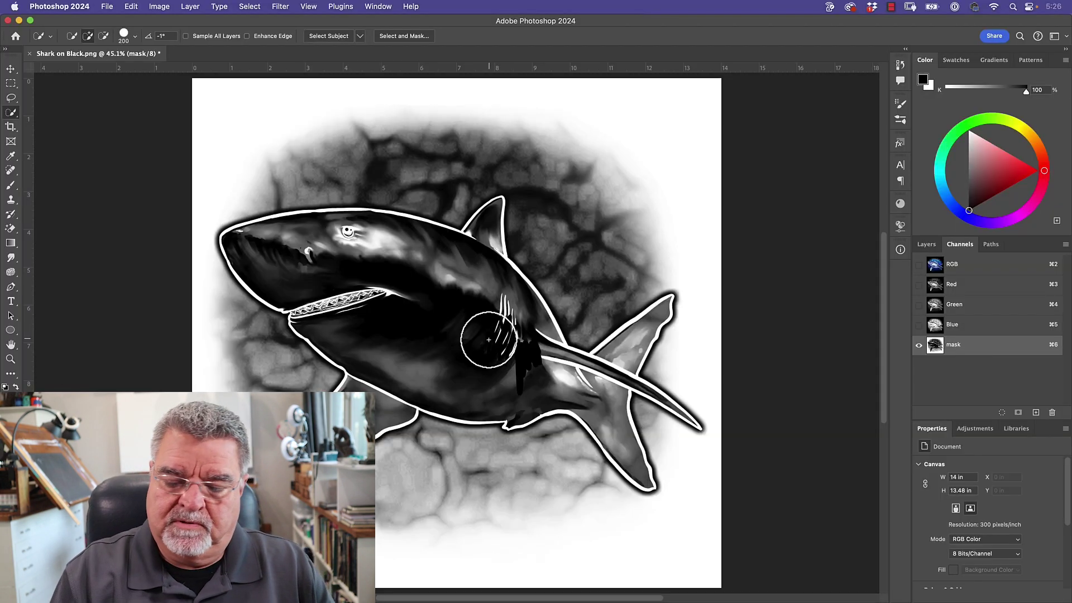
{"action": "mouse_move", "coordinate": [491, 345]}
{"action": "left_mouse_down"}
{"action": "mouse_move", "coordinate": [362, 264]}
{"action": "mouse_move", "coordinate": [288, 247]}
{"action": "mouse_move", "coordinate": [505, 368]}
{"action": "mouse_move", "coordinate": [406, 303]}
{"action": "mouse_move", "coordinate": [314, 293]}
{"action": "mouse_move", "coordinate": [385, 303]}
{"action": "left_mouse_up"}
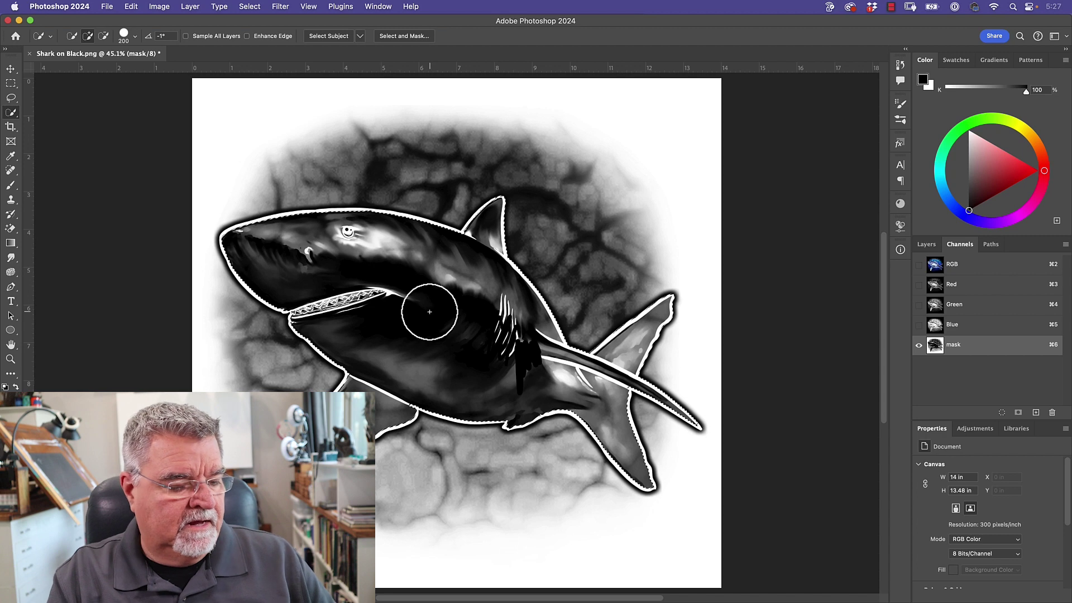
Extend the selection along the shark's lower belly and fill it with black.
{"action": "key", "text": "bracketright"}
{"action": "key", "text": "bracketright"}
{"action": "key", "text": "bracketright"}
{"action": "key", "text": "bracketright"}
{"action": "key", "text": "bracketright"}
{"action": "key", "text": "bracketright"}
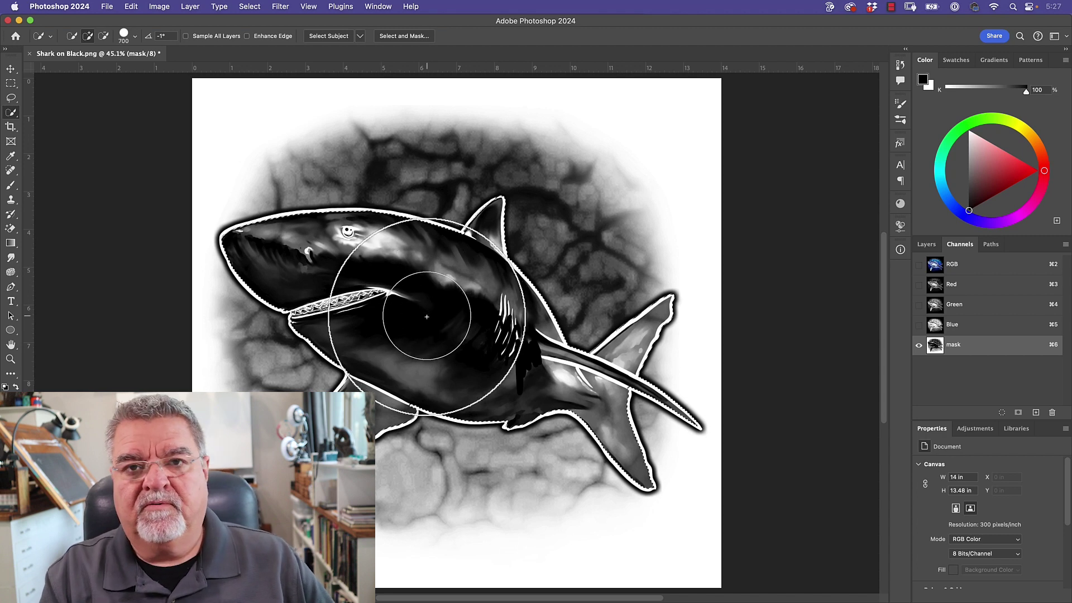
{"action": "key", "text": "bracketleft"}
{"action": "key", "text": "bracketleft"}
{"action": "key", "text": "bracketleft"}
{"action": "key", "text": "bracketleft"}
{"action": "key", "text": "bracketleft"}
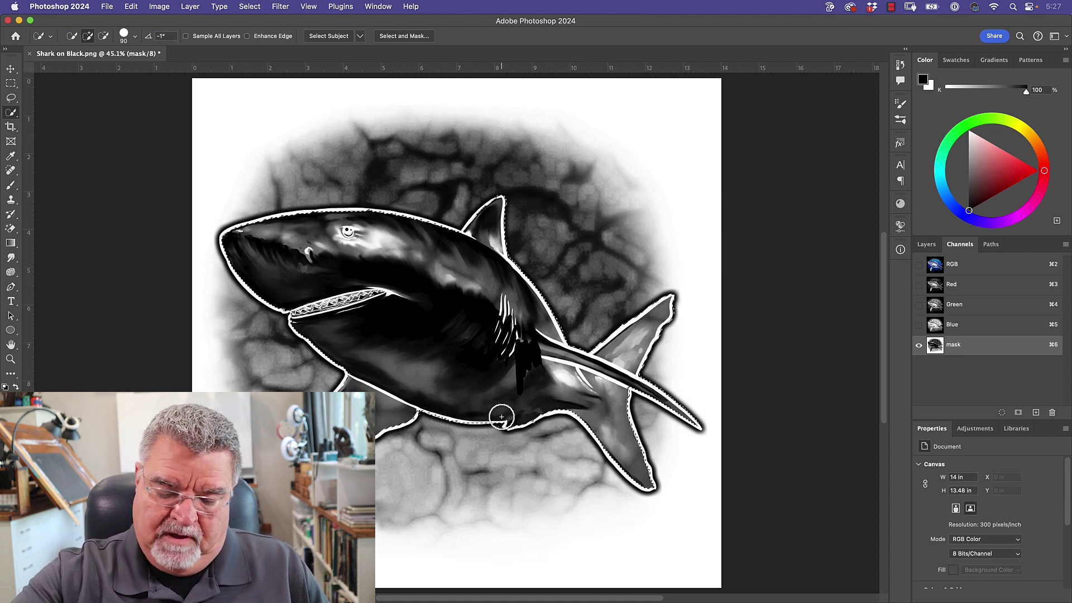
{"action": "left_click_drag", "start_coordinate": [411, 409], "coordinate": [349, 416]}
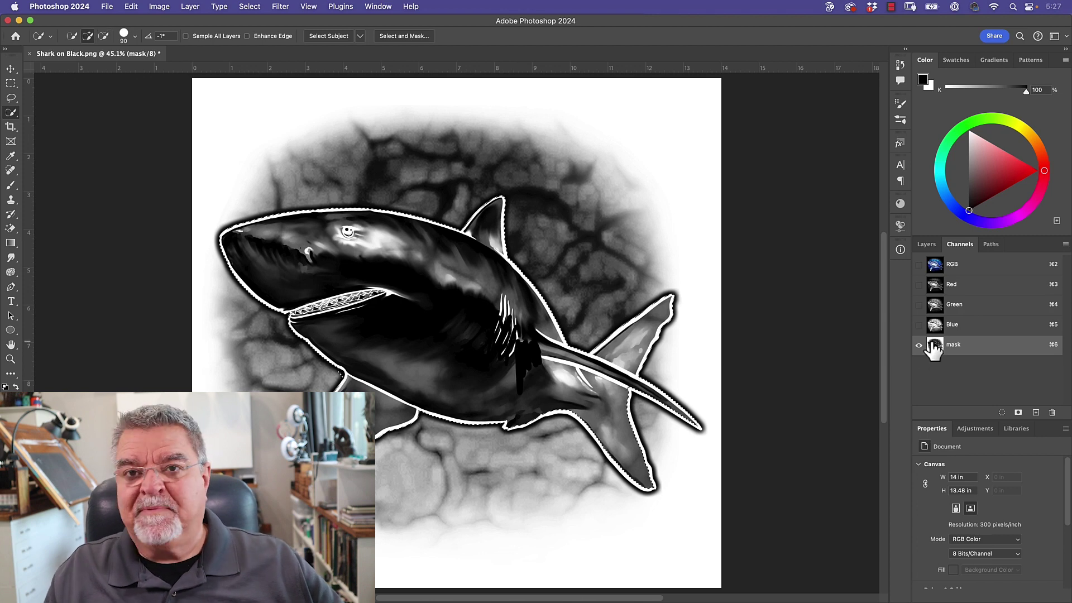
{"action": "key", "text": "alt+BackSpace"}
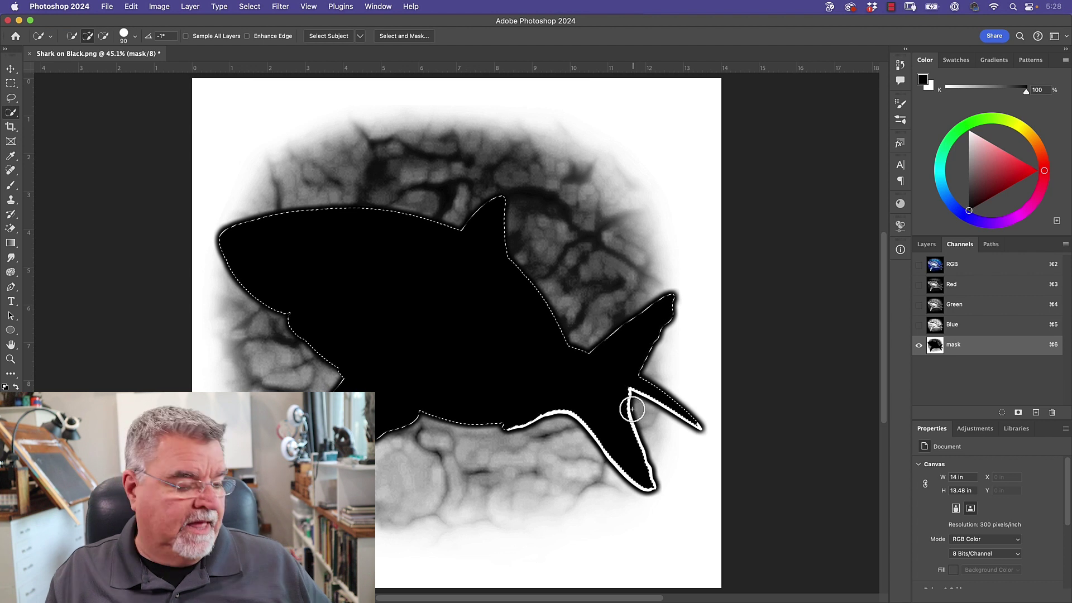
Deselect, zoom in on the tail and fins, and paint black over the fins' grey edges.
{"action": "key", "text": "super+d"}
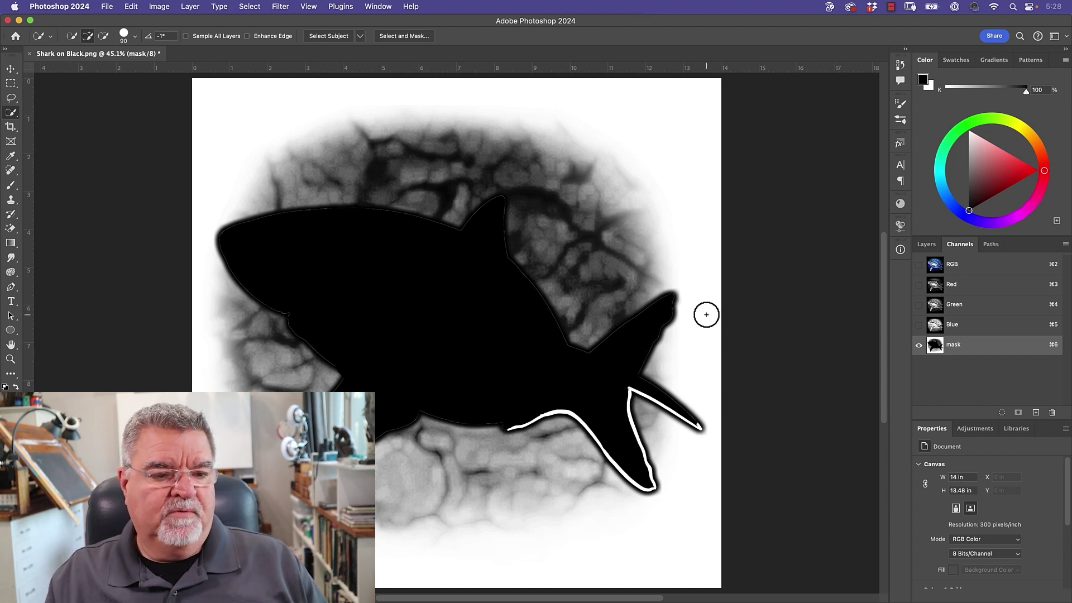
{"action": "key", "text": "b"}
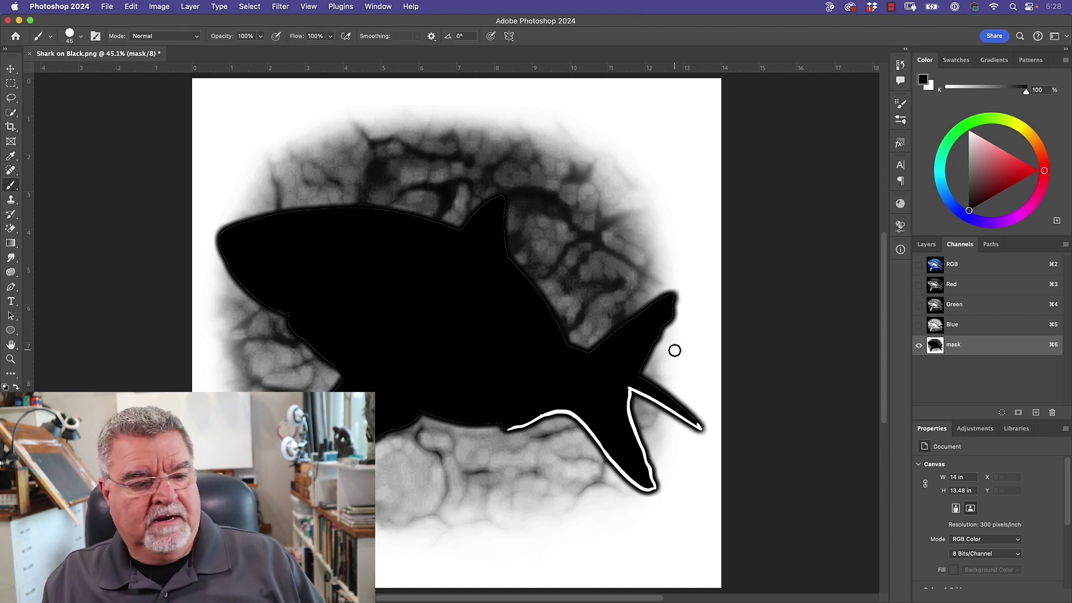
{"action": "scroll", "coordinate": [676, 350], "scroll_direction": "up", "scroll_amount": 5}
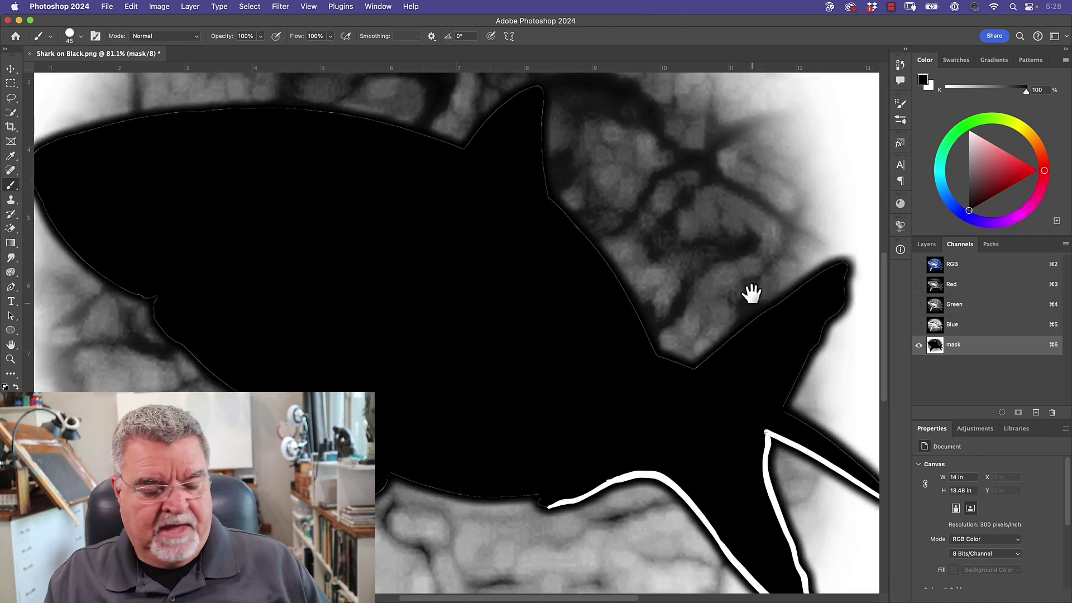
{"action": "mouse_move", "coordinate": [710, 272]}
{"action": "left_mouse_down"}
{"action": "mouse_move", "coordinate": [559, 296]}
{"action": "mouse_move", "coordinate": [415, 335]}
{"action": "left_mouse_up"}
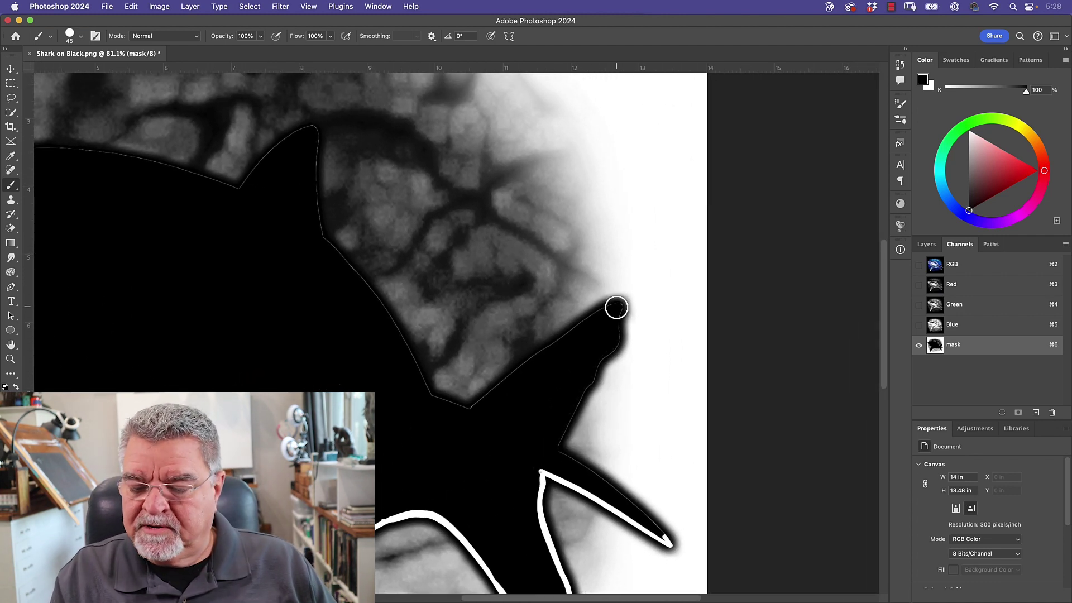
{"action": "key", "text": "bracketleft"}
{"action": "key", "text": "bracketleft"}
{"action": "key", "text": "bracketleft"}
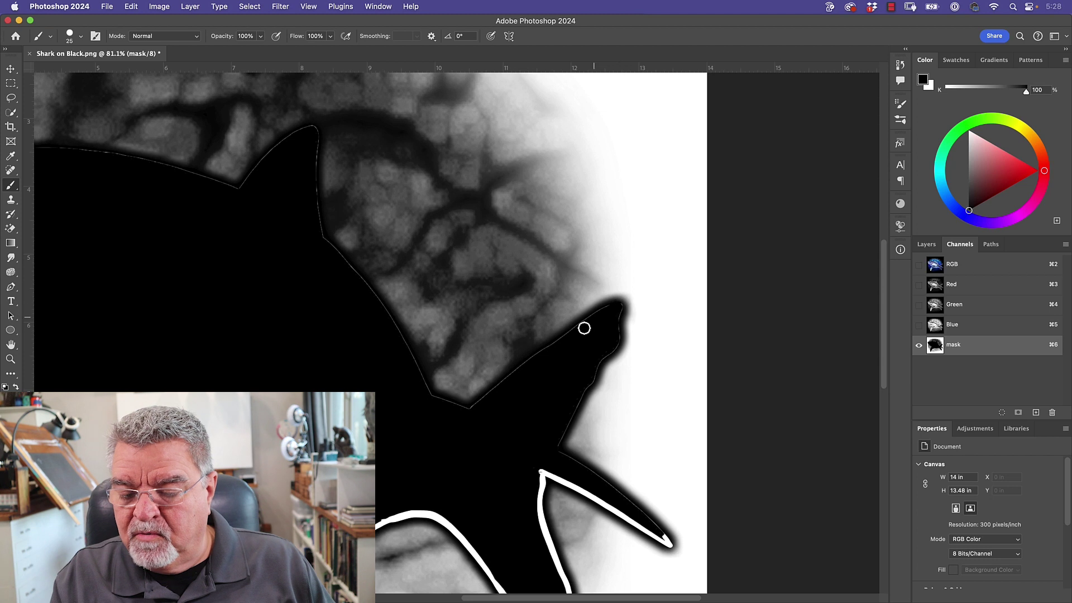
{"action": "mouse_move", "coordinate": [602, 309]}
{"action": "left_mouse_down"}
{"action": "mouse_move", "coordinate": [499, 390]}
{"action": "mouse_move", "coordinate": [603, 312]}
{"action": "mouse_move", "coordinate": [448, 430]}
{"action": "left_mouse_up"}
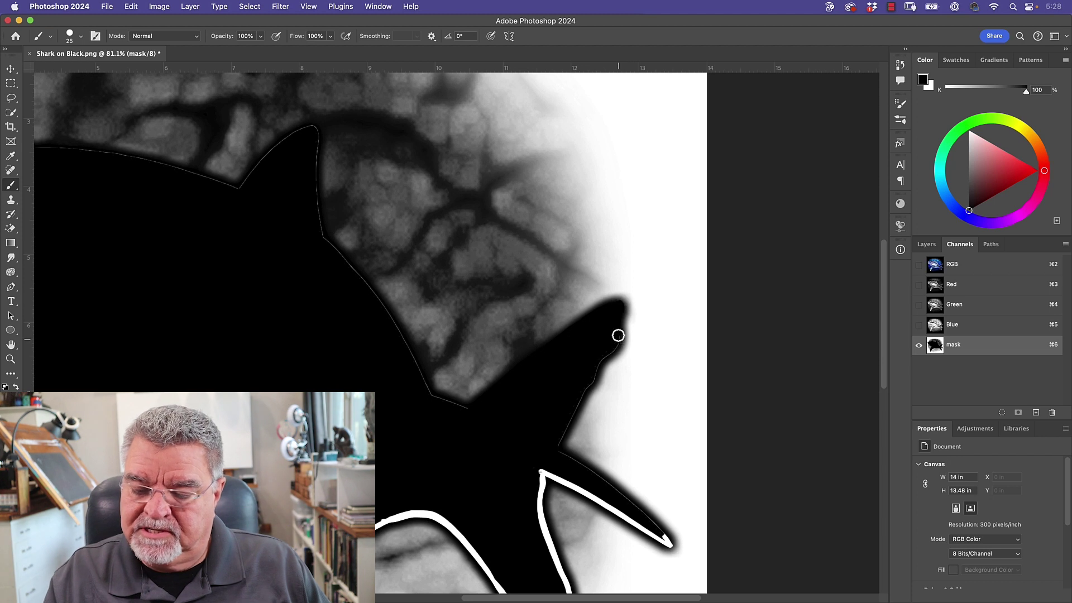
{"action": "left_click_drag", "start_coordinate": [619, 335], "coordinate": [599, 361]}
{"action": "left_click_drag", "start_coordinate": [564, 430], "coordinate": [555, 436]}
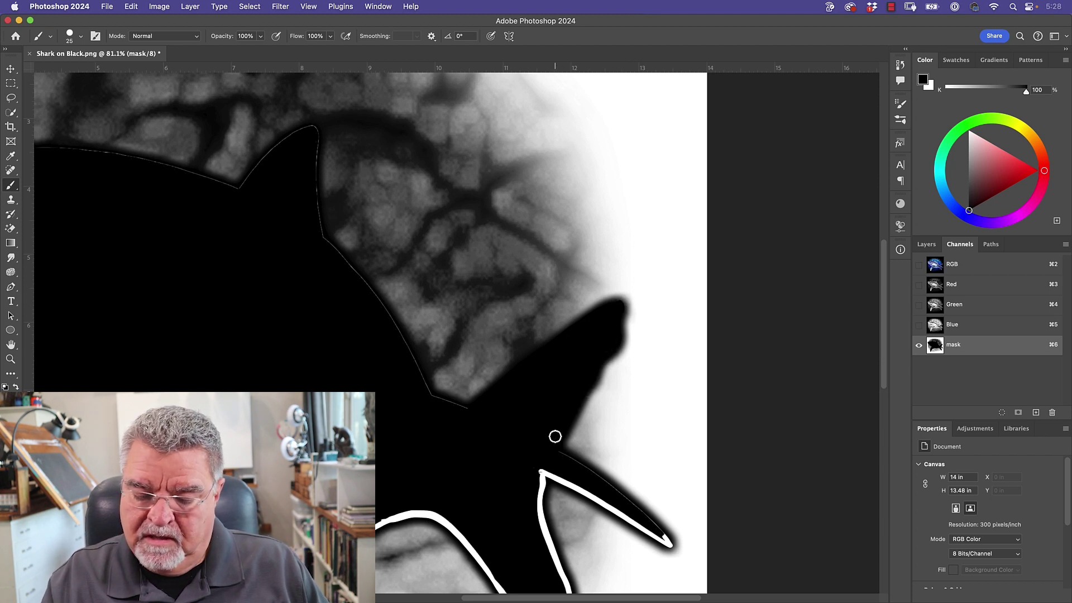
{"action": "mouse_move", "coordinate": [406, 345]}
{"action": "left_mouse_down"}
{"action": "mouse_move", "coordinate": [424, 385]}
{"action": "mouse_move", "coordinate": [474, 412]}
{"action": "left_mouse_up"}
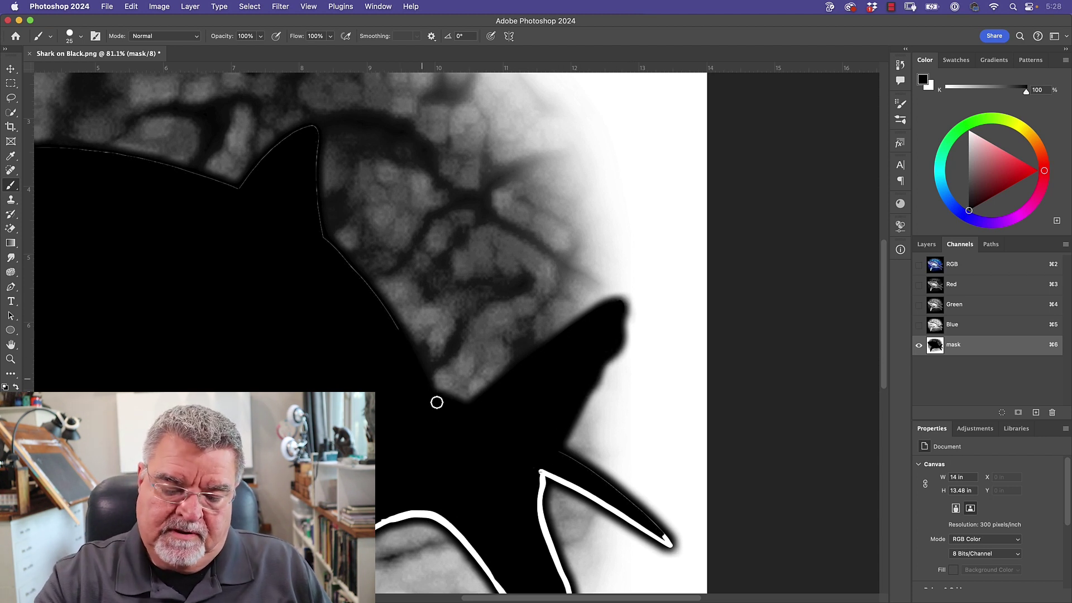
{"action": "left_click_drag", "start_coordinate": [307, 311], "coordinate": [464, 385]}
{"action": "mouse_move", "coordinate": [467, 257]}
{"action": "left_mouse_down"}
{"action": "mouse_move", "coordinate": [472, 316]}
{"action": "mouse_move", "coordinate": [552, 417]}
{"action": "mouse_move", "coordinate": [510, 363]}
{"action": "mouse_move", "coordinate": [546, 413]}
{"action": "left_mouse_up"}
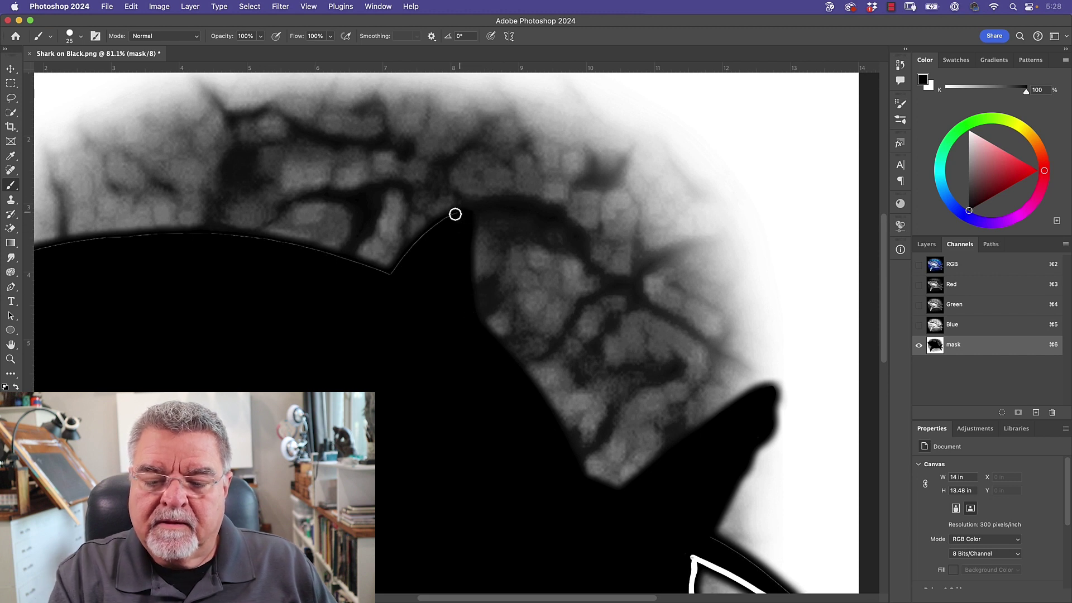
{"action": "mouse_move", "coordinate": [456, 214]}
{"action": "left_mouse_down"}
{"action": "mouse_move", "coordinate": [420, 239]}
{"action": "mouse_move", "coordinate": [372, 308]}
{"action": "mouse_move", "coordinate": [440, 338]}
{"action": "mouse_move", "coordinate": [545, 353]}
{"action": "left_mouse_up"}
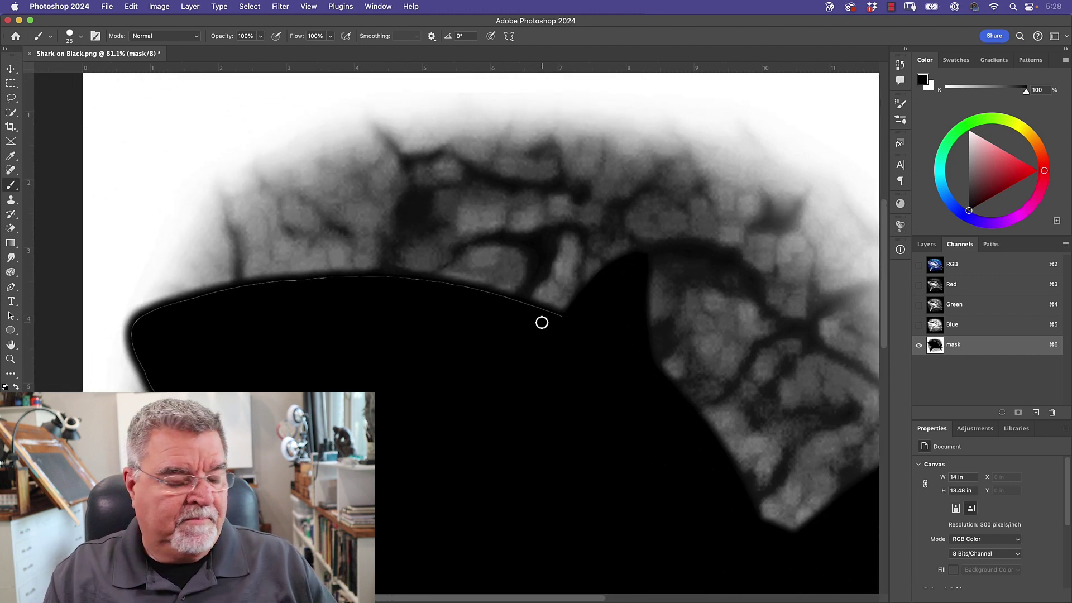
With the view rotated about 38 degrees, paint black along the shark's left and right mask edges.
{"action": "key", "text": "r"}
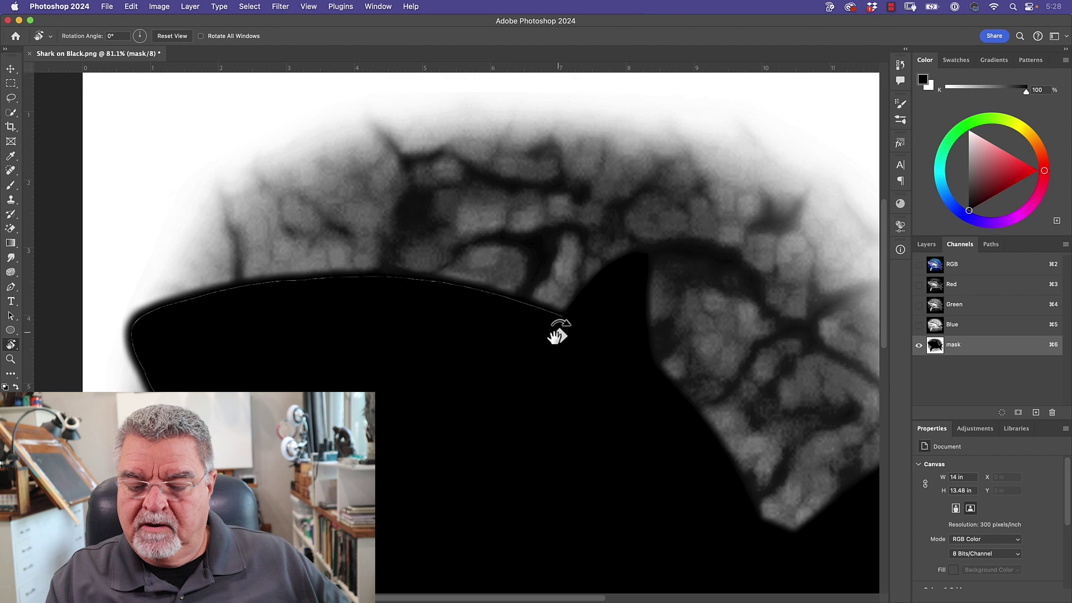
{"action": "mouse_move", "coordinate": [522, 258]}
{"action": "left_mouse_down"}
{"action": "mouse_move", "coordinate": [450, 313]}
{"action": "mouse_move", "coordinate": [481, 338]}
{"action": "mouse_move", "coordinate": [412, 367]}
{"action": "mouse_move", "coordinate": [402, 342]}
{"action": "mouse_move", "coordinate": [411, 313]}
{"action": "left_mouse_up"}
{"action": "key", "text": "b"}
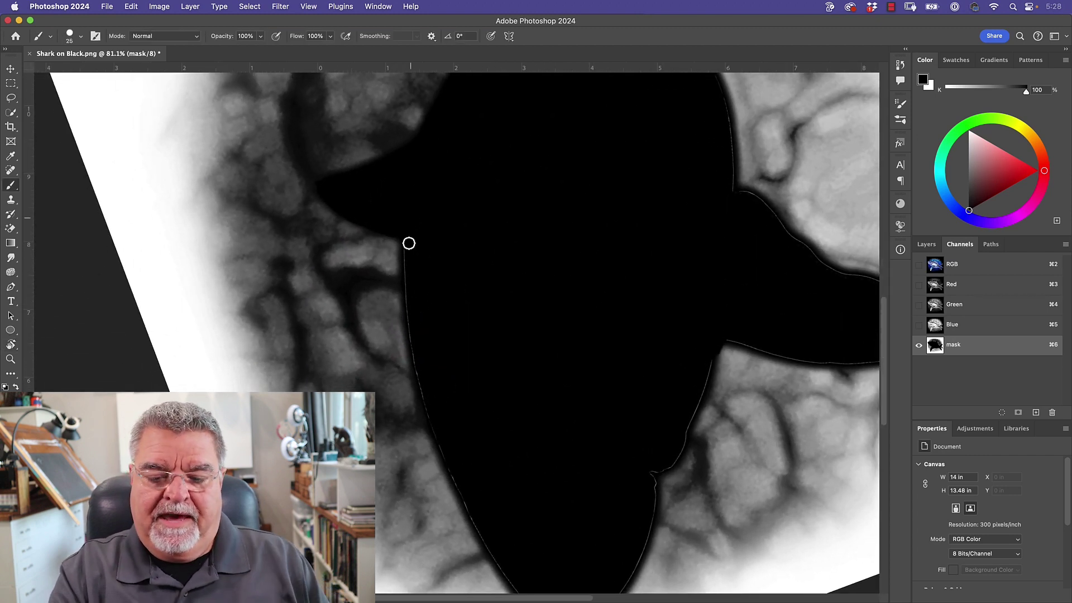
{"action": "mouse_move", "coordinate": [404, 230]}
{"action": "left_mouse_down"}
{"action": "mouse_move", "coordinate": [408, 335]}
{"action": "mouse_move", "coordinate": [447, 449]}
{"action": "left_mouse_up"}
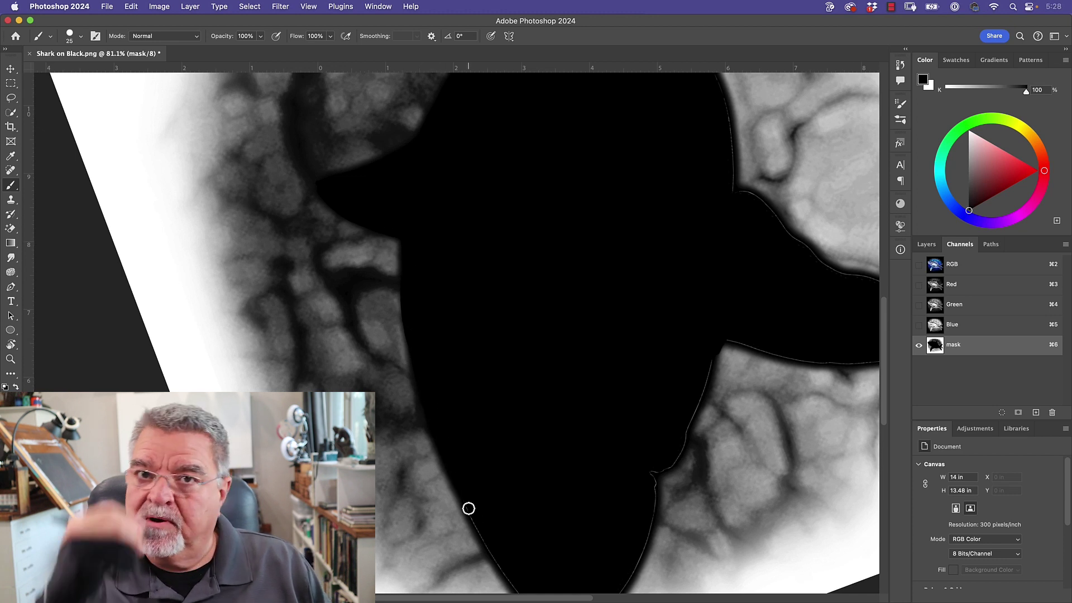
{"action": "left_click_drag", "start_coordinate": [503, 387], "coordinate": [459, 186]}
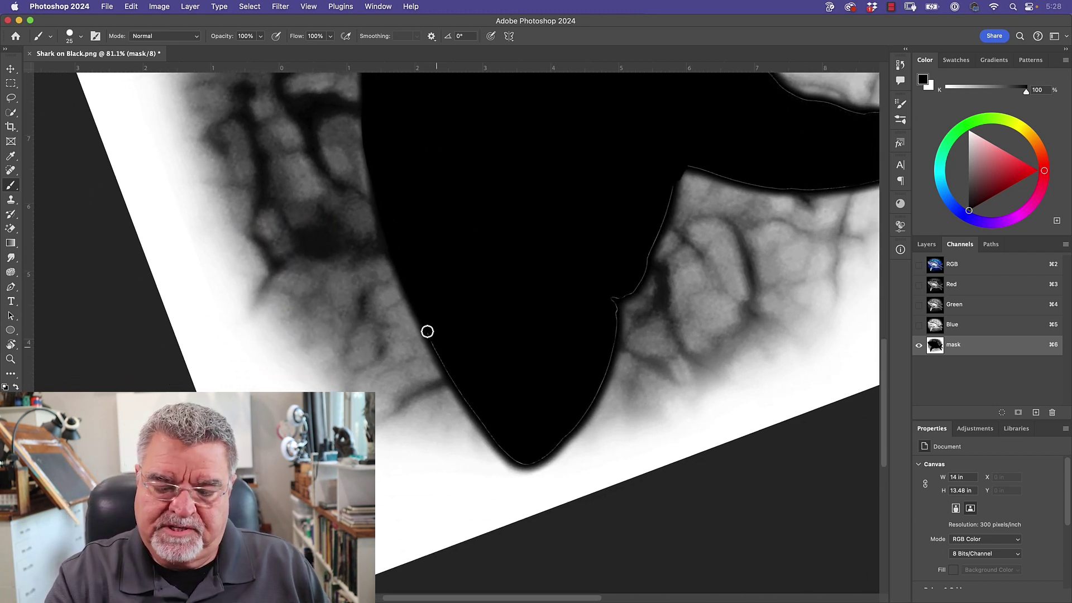
{"action": "mouse_move", "coordinate": [425, 327]}
{"action": "left_mouse_down"}
{"action": "mouse_move", "coordinate": [464, 403]}
{"action": "mouse_move", "coordinate": [445, 364]}
{"action": "mouse_move", "coordinate": [469, 381]}
{"action": "left_mouse_up"}
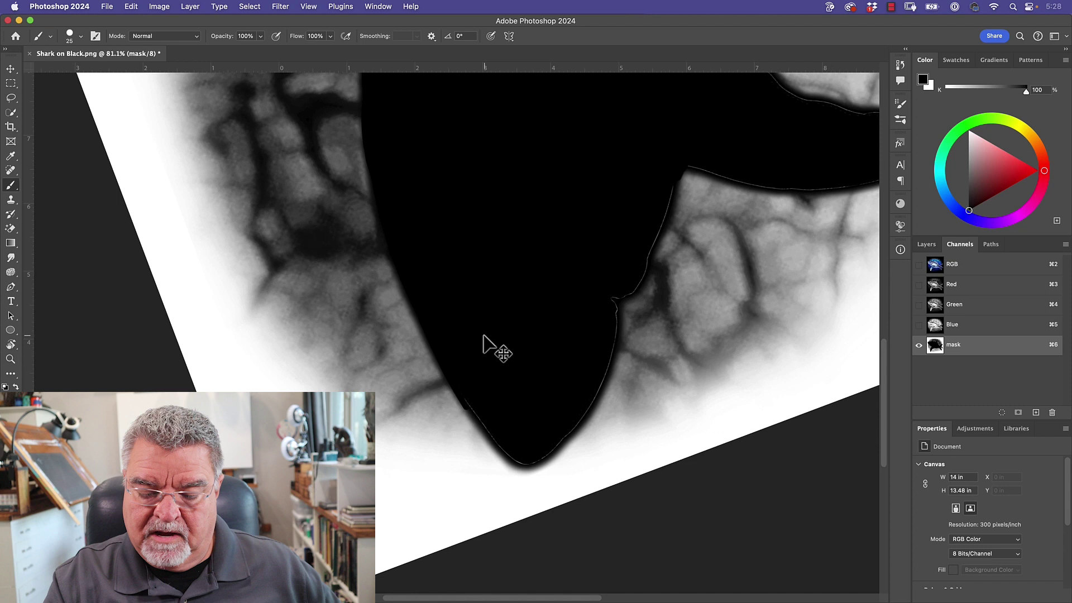
{"action": "mouse_move", "coordinate": [451, 367]}
{"action": "left_mouse_down"}
{"action": "mouse_move", "coordinate": [472, 407]}
{"action": "mouse_move", "coordinate": [454, 378]}
{"action": "left_mouse_up"}
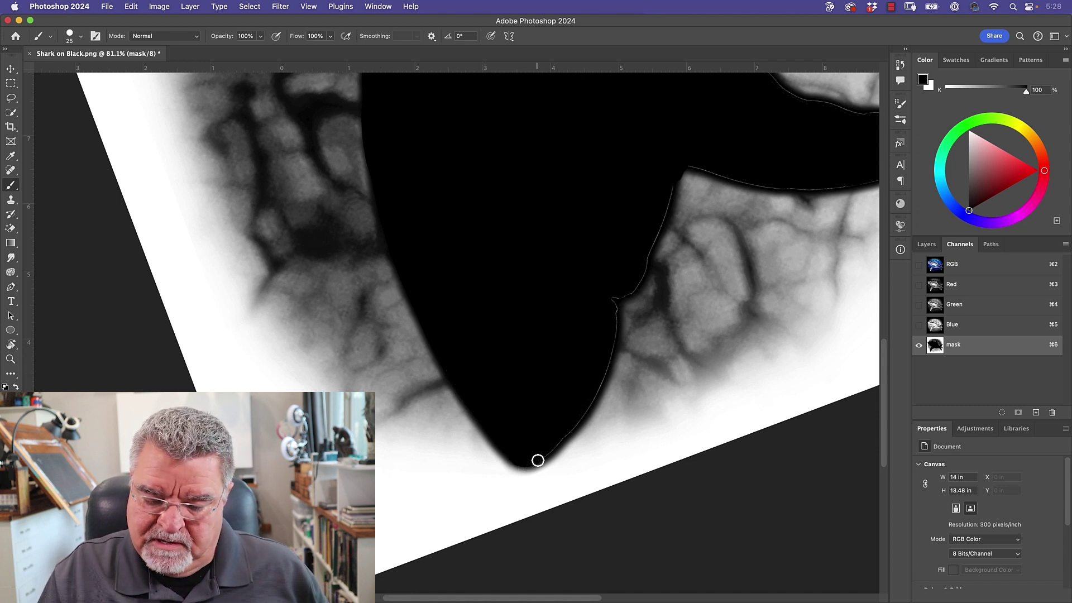
{"action": "left_click_drag", "start_coordinate": [570, 426], "coordinate": [543, 458]}
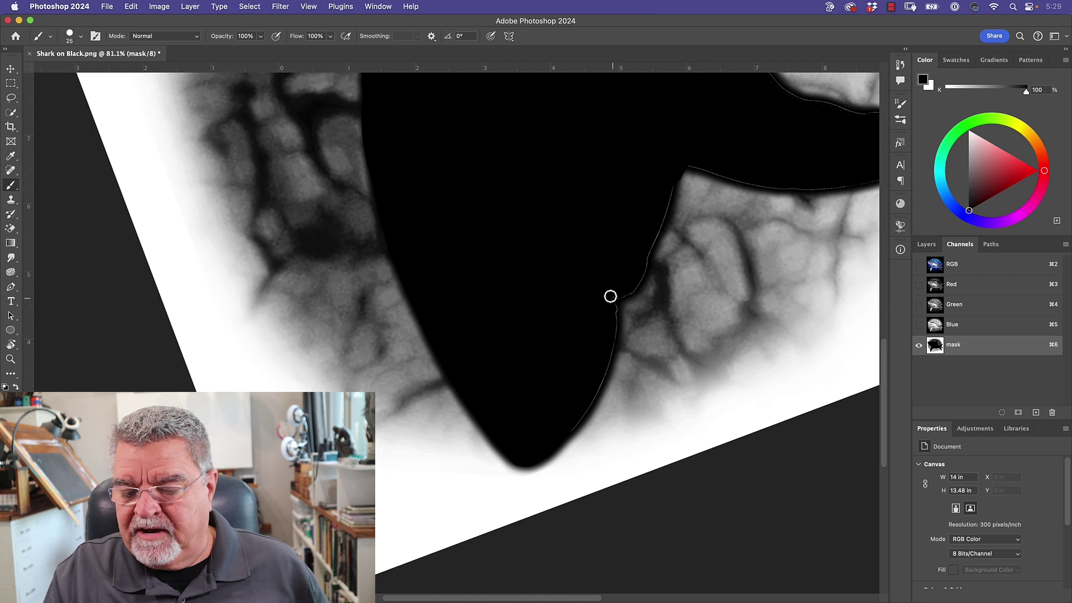
{"action": "mouse_move", "coordinate": [616, 325]}
{"action": "left_mouse_down"}
{"action": "mouse_move", "coordinate": [598, 388]}
{"action": "mouse_move", "coordinate": [560, 439]}
{"action": "left_mouse_up"}
{"action": "mouse_move", "coordinate": [654, 234]}
{"action": "left_mouse_down"}
{"action": "mouse_move", "coordinate": [641, 276]}
{"action": "mouse_move", "coordinate": [613, 300]}
{"action": "left_mouse_up"}
{"action": "mouse_move", "coordinate": [650, 184]}
{"action": "left_mouse_down"}
{"action": "mouse_move", "coordinate": [543, 318]}
{"action": "mouse_move", "coordinate": [539, 384]}
{"action": "left_mouse_up"}
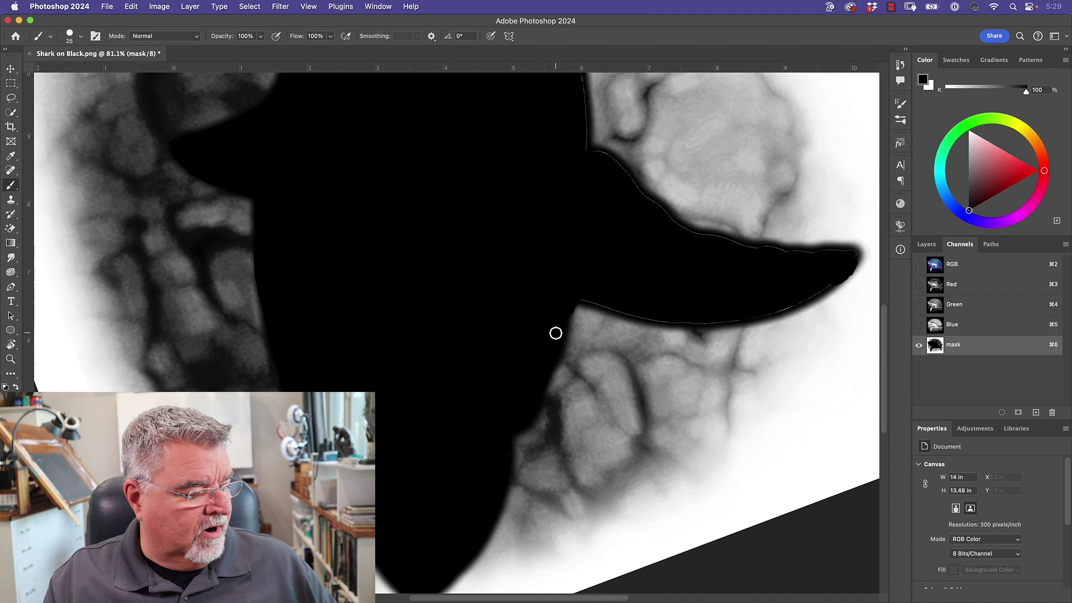
With the view rotated about 46 degrees, paint out the grey outline and fill the fin tip.
{"action": "key", "text": "r"}
{"action": "mouse_move", "coordinate": [670, 287]}
{"action": "left_mouse_down"}
{"action": "mouse_move", "coordinate": [668, 370]}
{"action": "mouse_move", "coordinate": [547, 479]}
{"action": "mouse_move", "coordinate": [540, 467]}
{"action": "left_mouse_up"}
{"action": "key", "text": "b"}
{"action": "mouse_move", "coordinate": [615, 431]}
{"action": "left_mouse_down"}
{"action": "mouse_move", "coordinate": [621, 377]}
{"action": "mouse_move", "coordinate": [568, 249]}
{"action": "mouse_move", "coordinate": [469, 240]}
{"action": "left_mouse_up"}
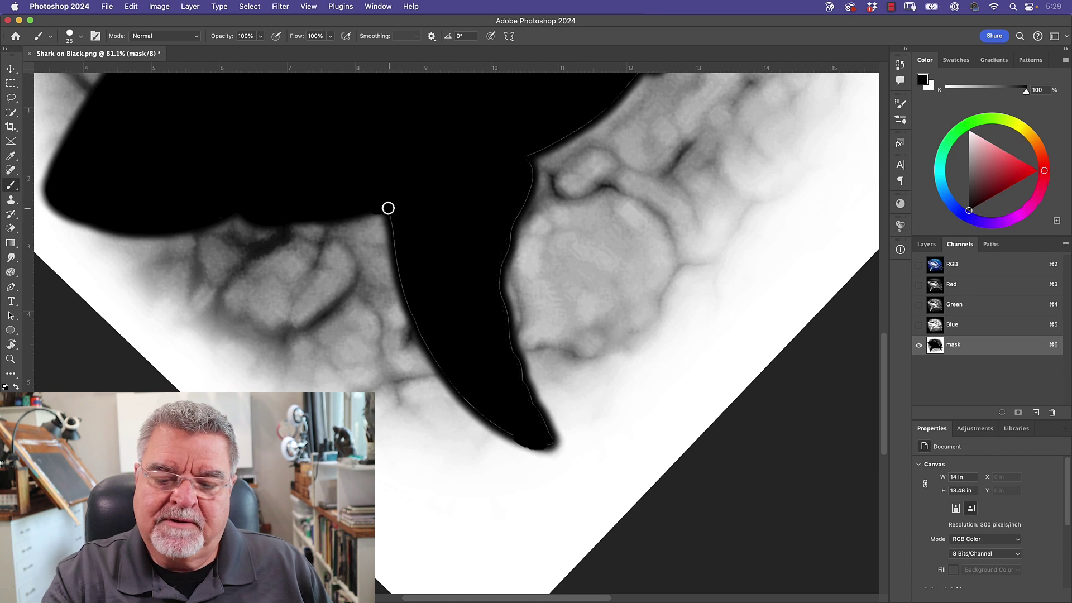
{"action": "mouse_move", "coordinate": [388, 207]}
{"action": "left_mouse_down"}
{"action": "mouse_move", "coordinate": [430, 351]}
{"action": "mouse_move", "coordinate": [502, 428]}
{"action": "left_mouse_up"}
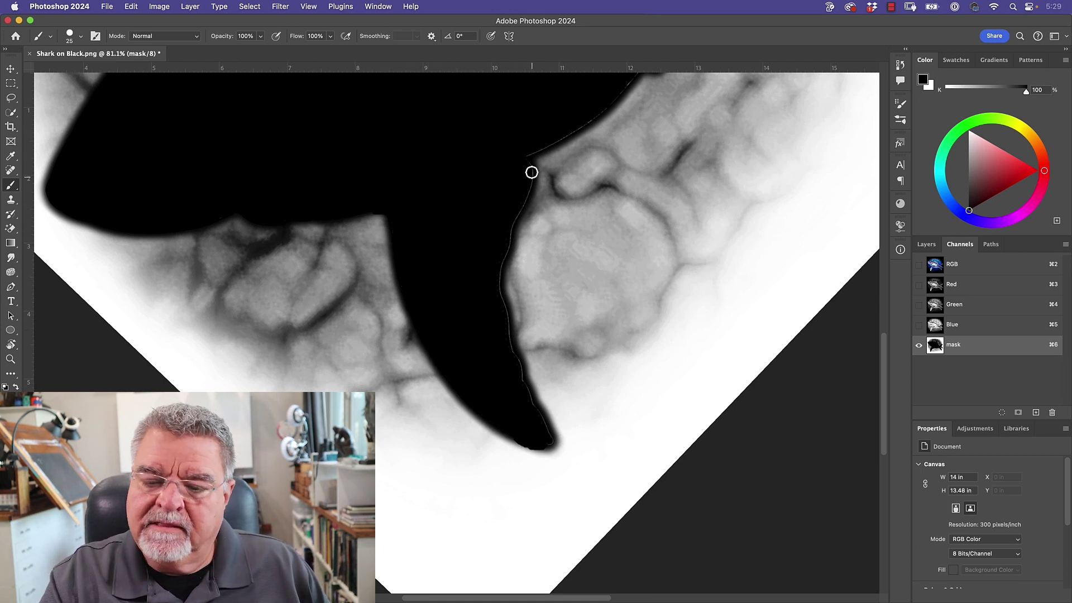
{"action": "mouse_move", "coordinate": [532, 172]}
{"action": "left_mouse_down"}
{"action": "mouse_move", "coordinate": [482, 267]}
{"action": "mouse_move", "coordinate": [514, 229]}
{"action": "mouse_move", "coordinate": [501, 265]}
{"action": "mouse_move", "coordinate": [514, 349]}
{"action": "mouse_move", "coordinate": [497, 285]}
{"action": "mouse_move", "coordinate": [510, 333]}
{"action": "left_mouse_up"}
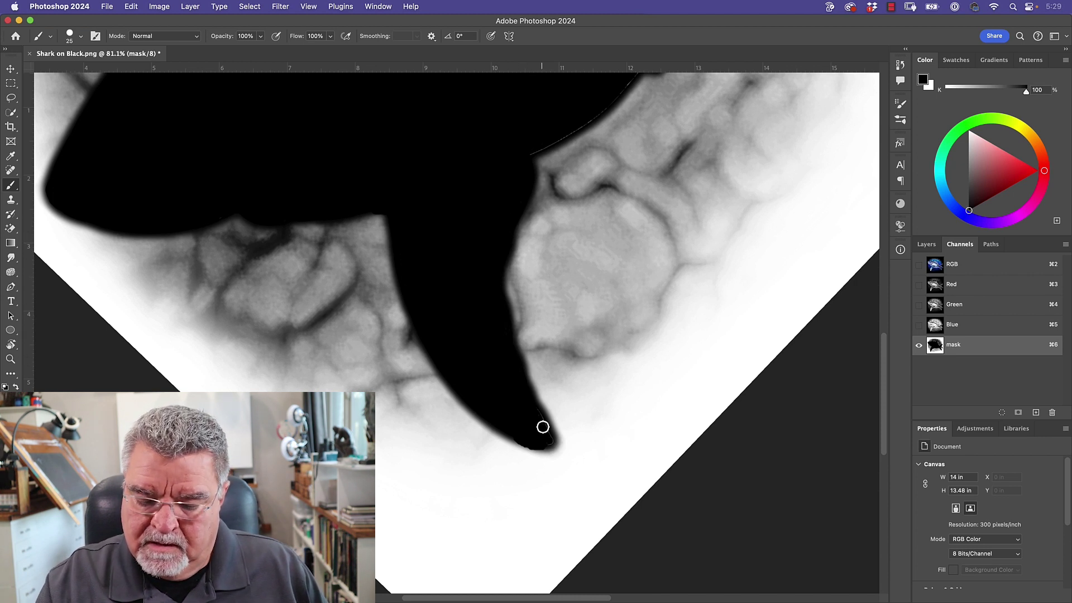
{"action": "left_click_drag", "start_coordinate": [549, 444], "coordinate": [544, 426]}
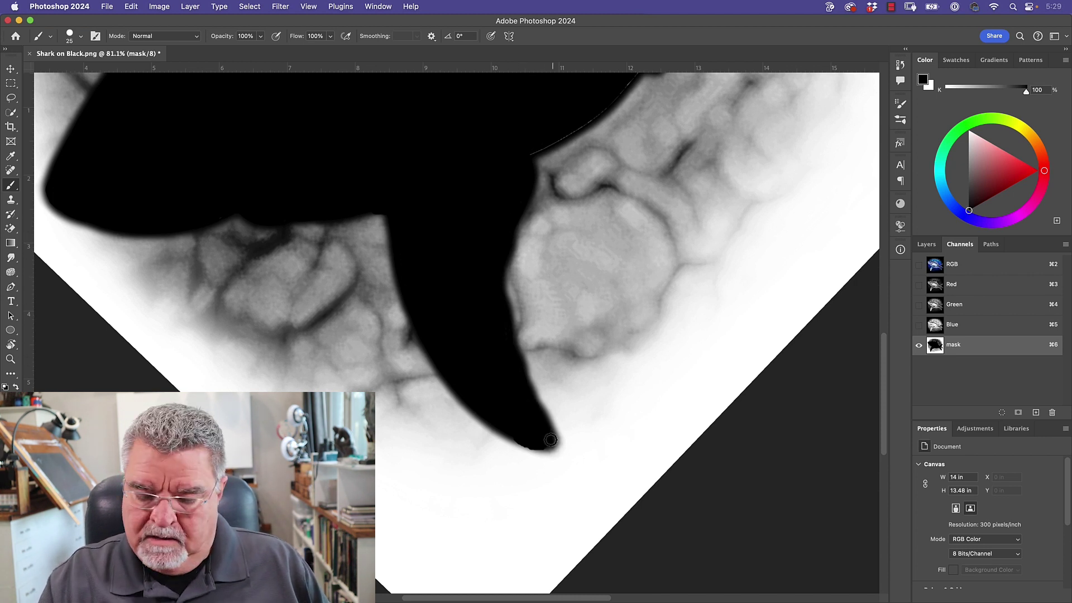
{"action": "key", "text": "space"}
{"action": "mouse_move", "coordinate": [429, 316]}
{"action": "left_mouse_down"}
{"action": "mouse_move", "coordinate": [383, 438]}
{"action": "mouse_move", "coordinate": [306, 575]}
{"action": "left_mouse_up"}
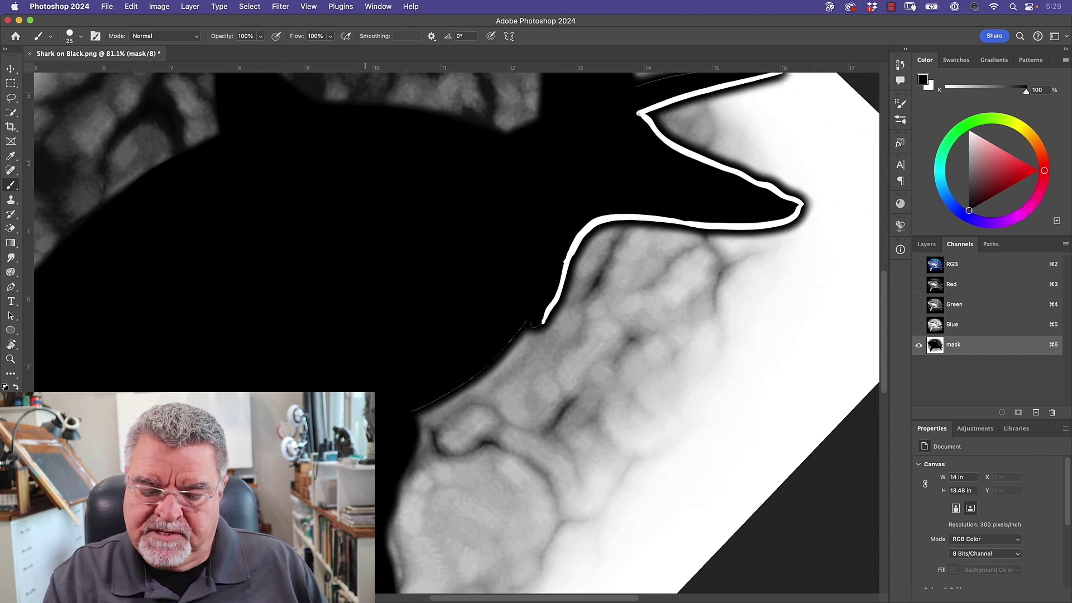
{"action": "left_click_drag", "start_coordinate": [487, 364], "coordinate": [442, 396]}
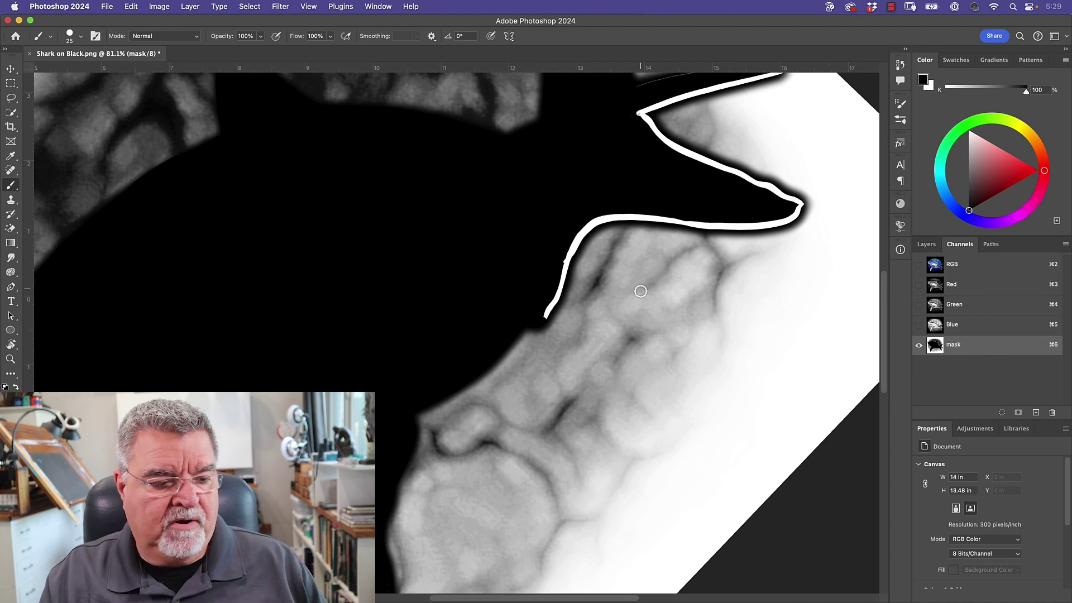
Rotate the view and paint black over the first white strokes, enlarging the brush to 40.
{"action": "key", "text": "r"}
{"action": "mouse_move", "coordinate": [680, 187]}
{"action": "left_mouse_down"}
{"action": "mouse_move", "coordinate": [713, 246]}
{"action": "mouse_move", "coordinate": [636, 457]}
{"action": "mouse_move", "coordinate": [495, 488]}
{"action": "mouse_move", "coordinate": [442, 412]}
{"action": "left_mouse_up"}
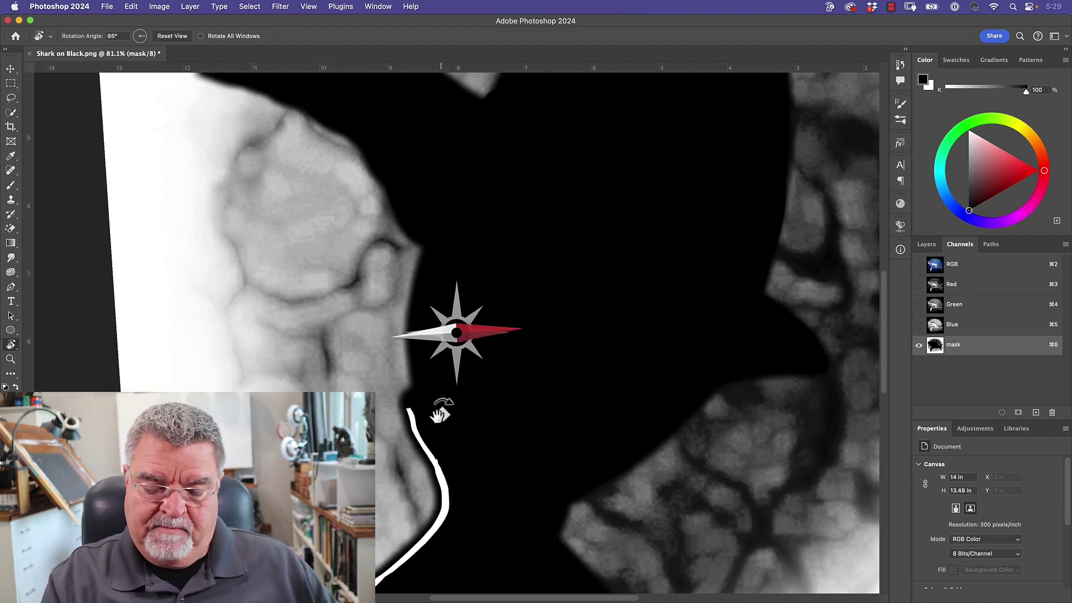
{"action": "mouse_move", "coordinate": [510, 459]}
{"action": "left_mouse_down"}
{"action": "mouse_move", "coordinate": [598, 268]}
{"action": "mouse_move", "coordinate": [594, 185]}
{"action": "left_mouse_up"}
{"action": "mouse_move", "coordinate": [488, 219]}
{"action": "left_mouse_down"}
{"action": "mouse_move", "coordinate": [521, 286]}
{"action": "mouse_move", "coordinate": [487, 213]}
{"action": "mouse_move", "coordinate": [533, 316]}
{"action": "mouse_move", "coordinate": [522, 318]}
{"action": "mouse_move", "coordinate": [521, 276]}
{"action": "mouse_move", "coordinate": [526, 312]}
{"action": "mouse_move", "coordinate": [512, 337]}
{"action": "mouse_move", "coordinate": [412, 431]}
{"action": "mouse_move", "coordinate": [396, 475]}
{"action": "mouse_move", "coordinate": [445, 449]}
{"action": "mouse_move", "coordinate": [424, 453]}
{"action": "left_mouse_up"}
{"action": "key", "text": "bracketright"}
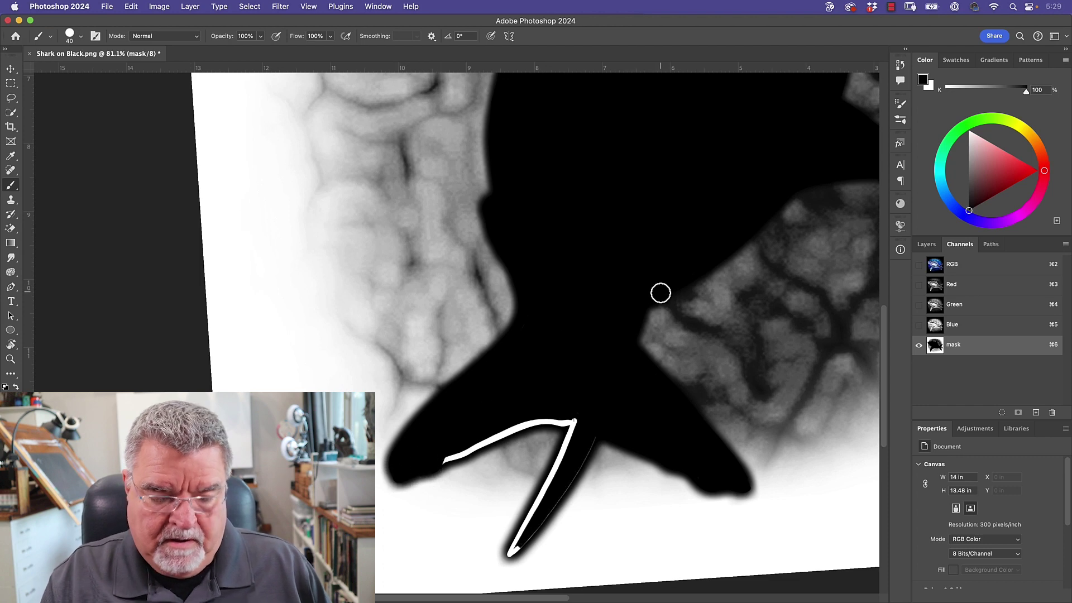
{"action": "key", "text": "r"}
{"action": "mouse_move", "coordinate": [629, 313]}
{"action": "left_mouse_down"}
{"action": "mouse_move", "coordinate": [605, 241]}
{"action": "mouse_move", "coordinate": [677, 402]}
{"action": "mouse_move", "coordinate": [556, 483]}
{"action": "mouse_move", "coordinate": [553, 460]}
{"action": "left_mouse_up"}
{"action": "mouse_move", "coordinate": [426, 426]}
{"action": "left_mouse_down"}
{"action": "mouse_move", "coordinate": [555, 368]}
{"action": "mouse_move", "coordinate": [578, 334]}
{"action": "left_mouse_up"}
{"action": "mouse_move", "coordinate": [485, 229]}
{"action": "left_mouse_down"}
{"action": "mouse_move", "coordinate": [514, 304]}
{"action": "mouse_move", "coordinate": [500, 279]}
{"action": "mouse_move", "coordinate": [524, 367]}
{"action": "left_mouse_up"}
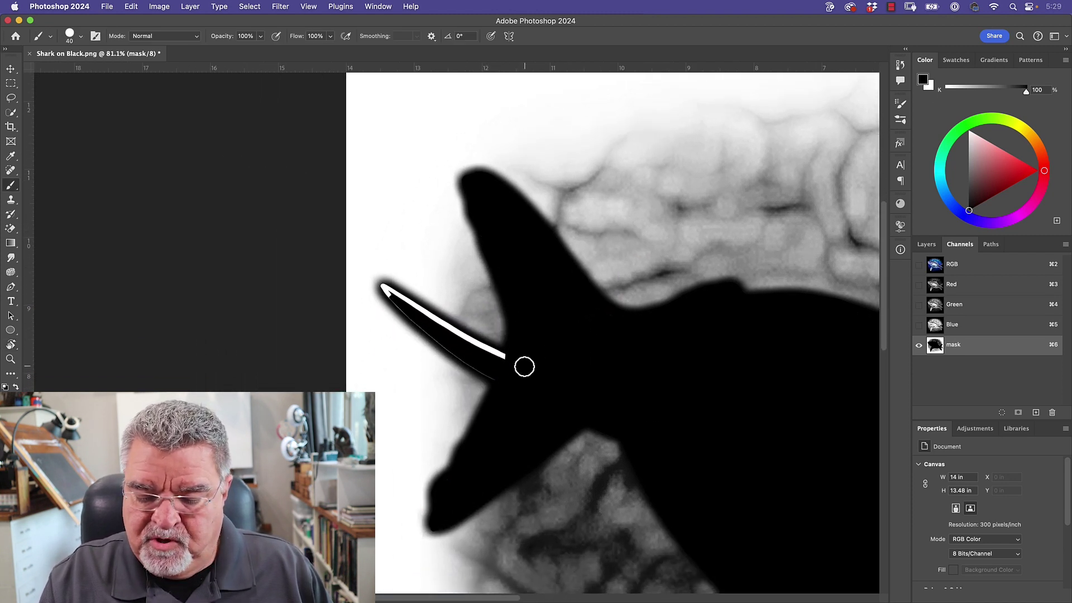
At brush size 30, paint out the thin white line along the fin, then fit the mask in the window.
{"action": "key", "text": "r"}
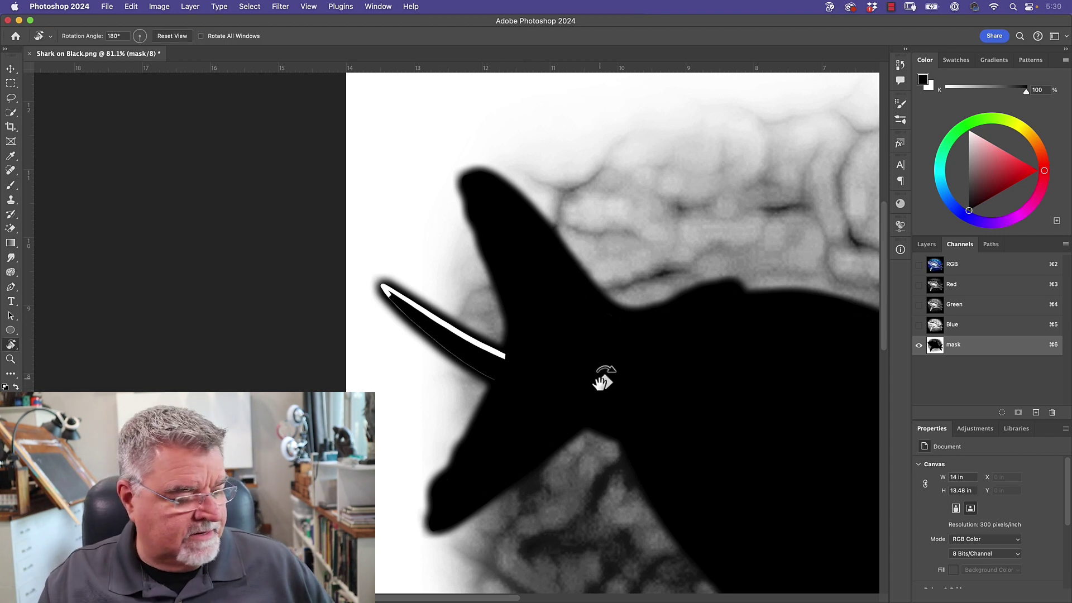
{"action": "mouse_move", "coordinate": [603, 376]}
{"action": "left_mouse_down"}
{"action": "mouse_move", "coordinate": [660, 304]}
{"action": "mouse_move", "coordinate": [461, 199]}
{"action": "mouse_move", "coordinate": [414, 277]}
{"action": "left_mouse_up"}
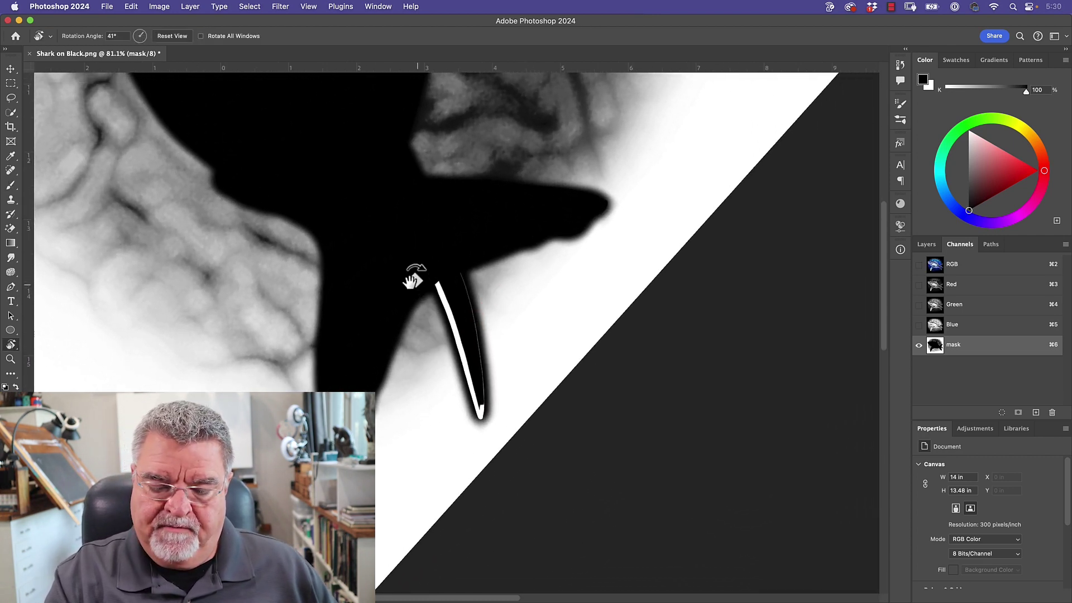
{"action": "key", "text": "b"}
{"action": "key", "text": "bracketleft"}
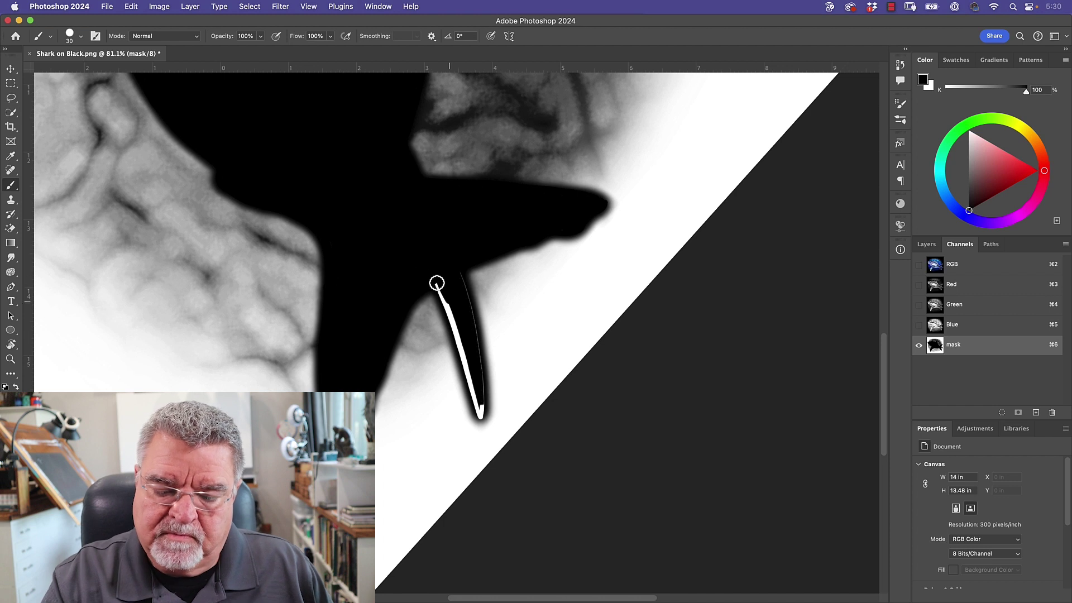
{"action": "left_click_drag", "start_coordinate": [436, 285], "coordinate": [481, 419]}
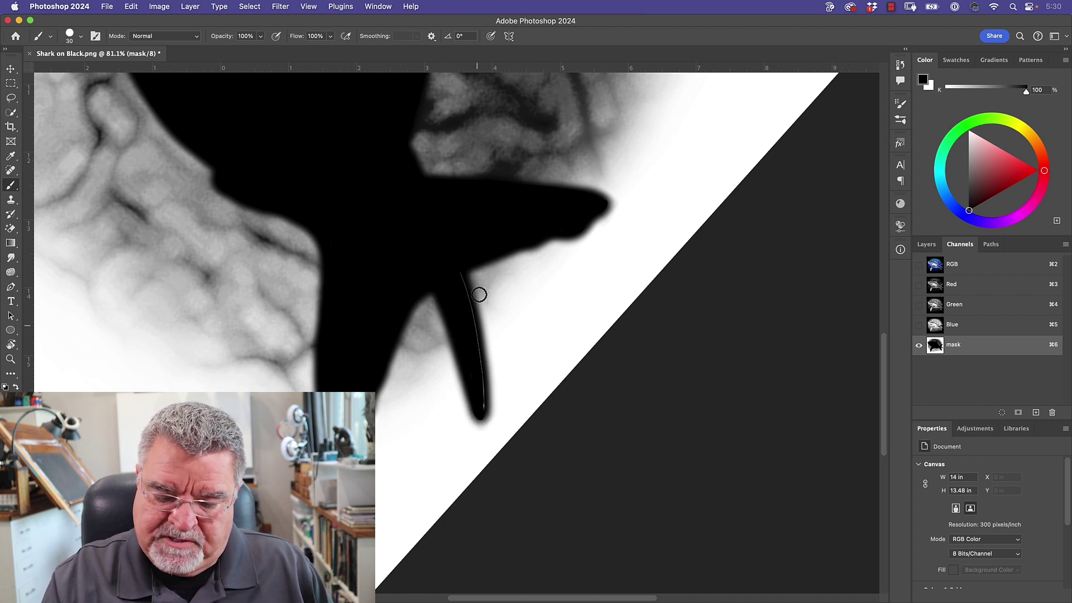
{"action": "left_click_drag", "start_coordinate": [462, 278], "coordinate": [483, 410]}
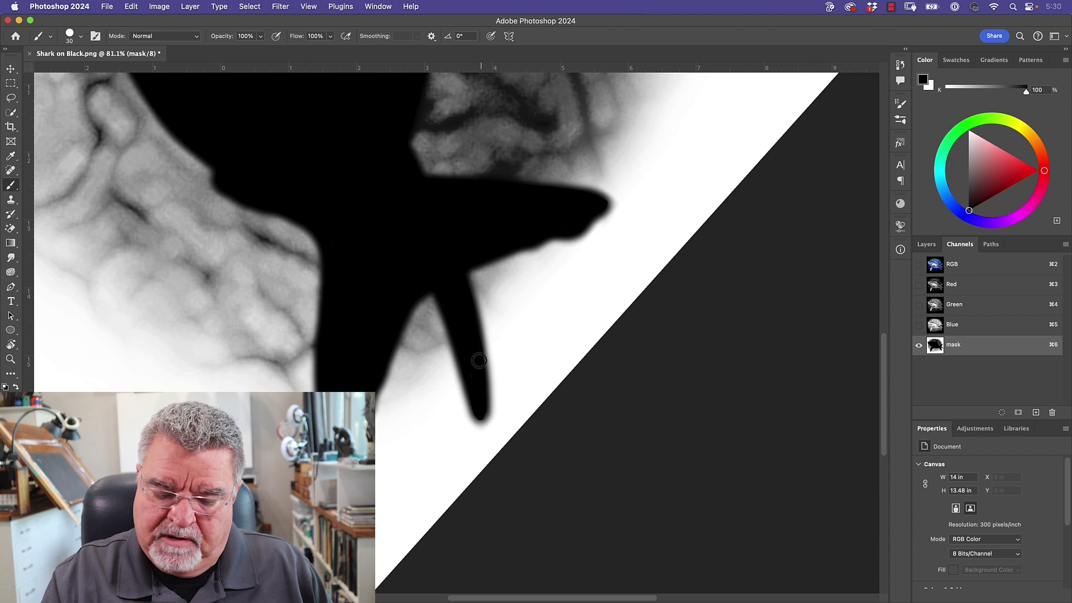
{"action": "scroll", "coordinate": [593, 286], "scroll_direction": "right", "scroll_amount": 10}
{"action": "scroll", "coordinate": [594, 287], "scroll_direction": "down", "scroll_amount": 8}
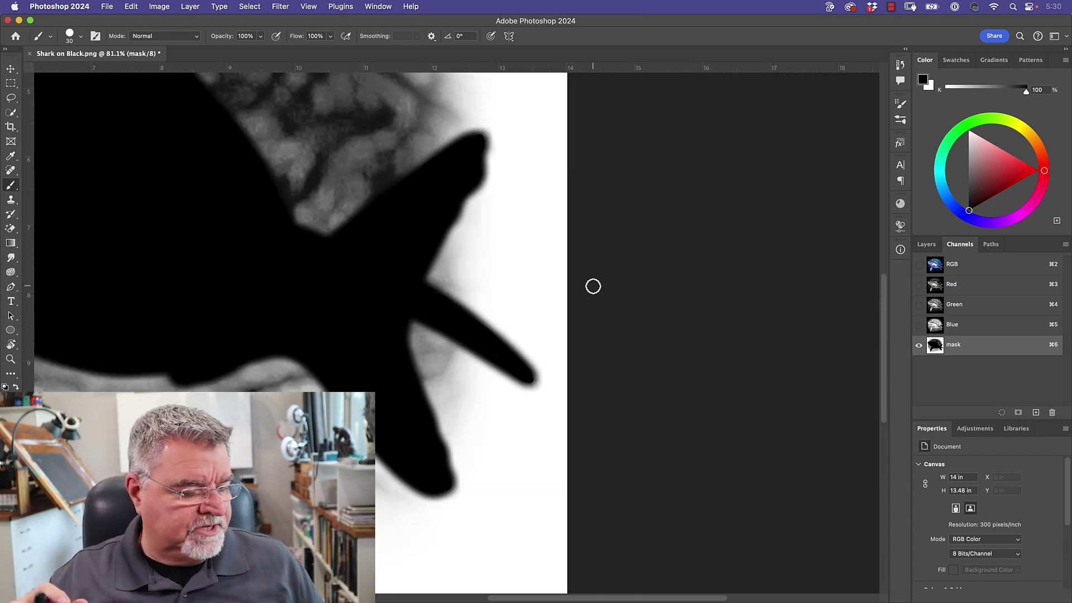
{"action": "key", "text": "super+0"}
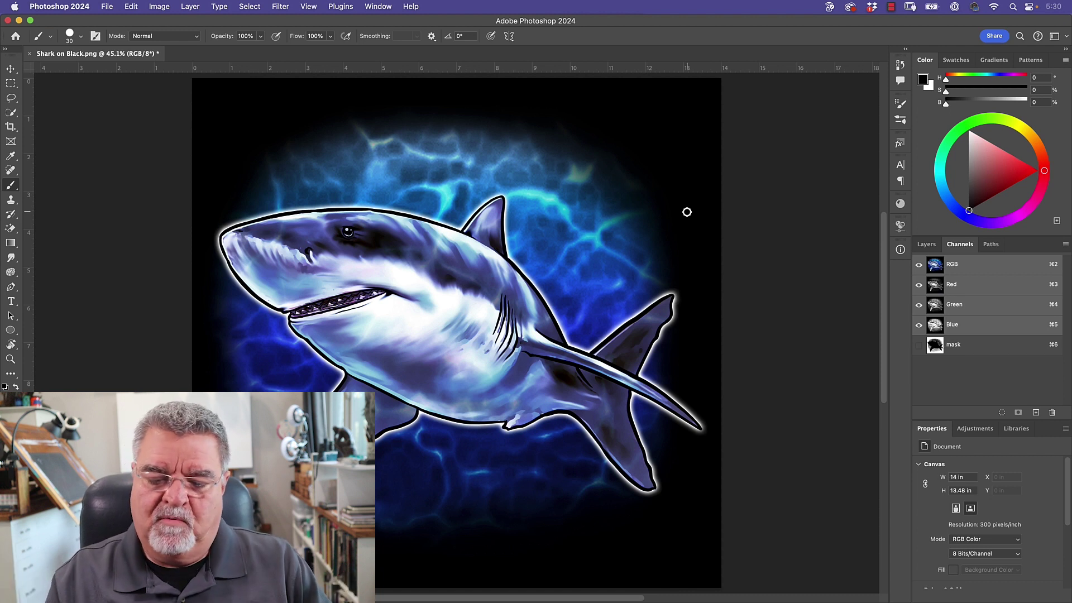
Load the mask channel via Select > Load Selection and copy the shark to Layer 1 with Cmd+J.
{"action": "left_click", "coordinate": [925, 246]}
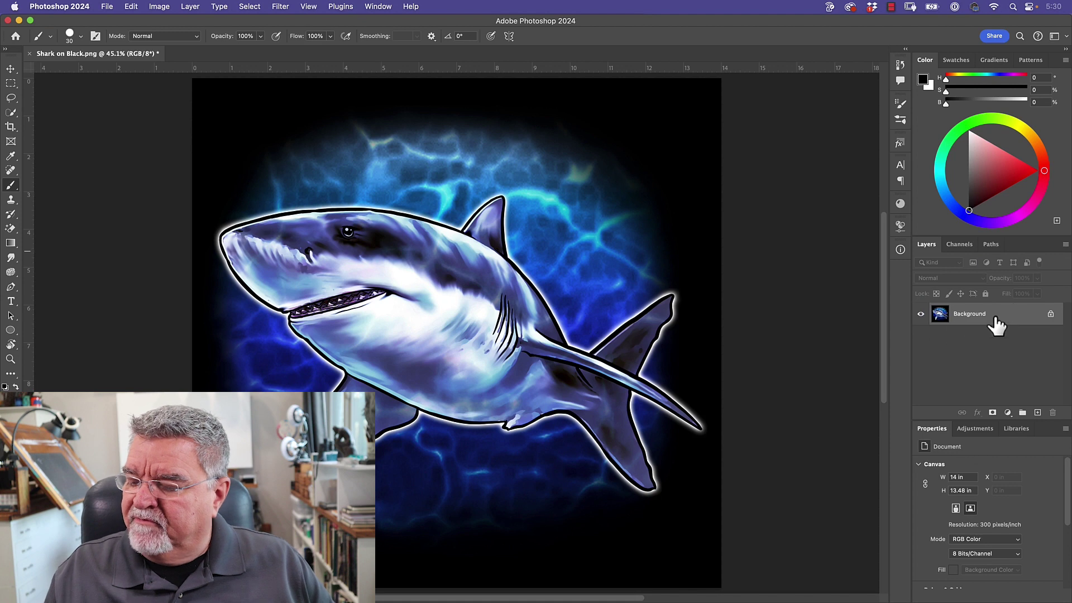
{"action": "left_click", "coordinate": [251, 7]}
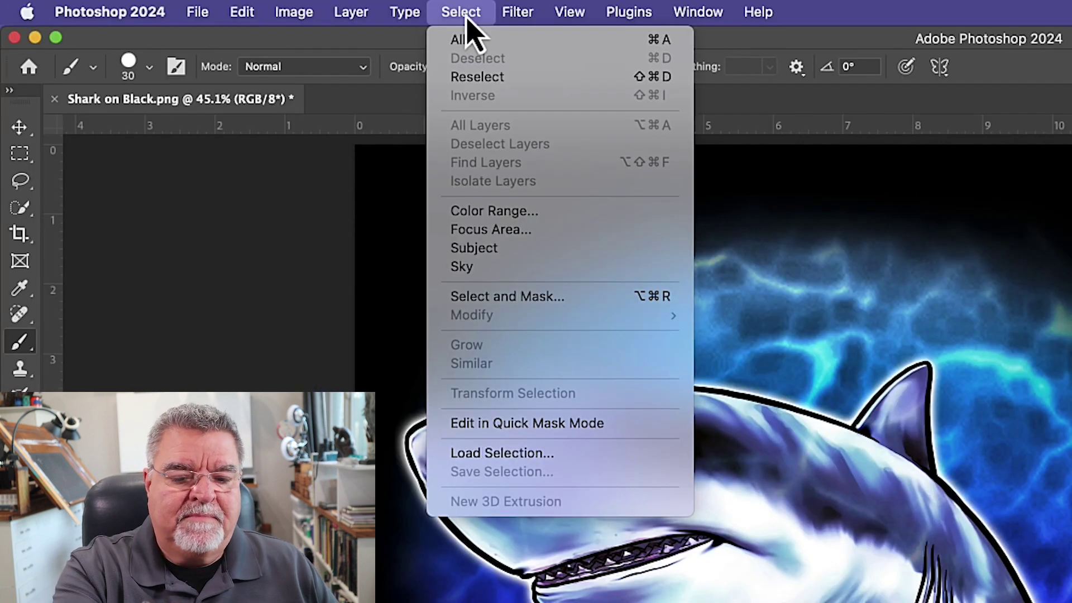
{"action": "left_click", "coordinate": [510, 453]}
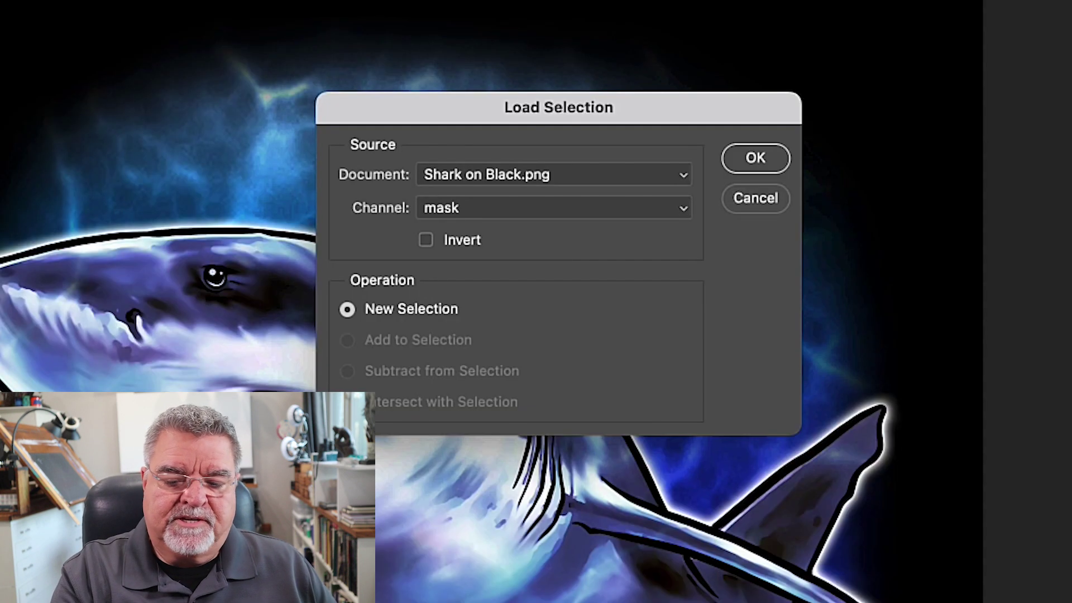
{"action": "left_click", "coordinate": [759, 166]}
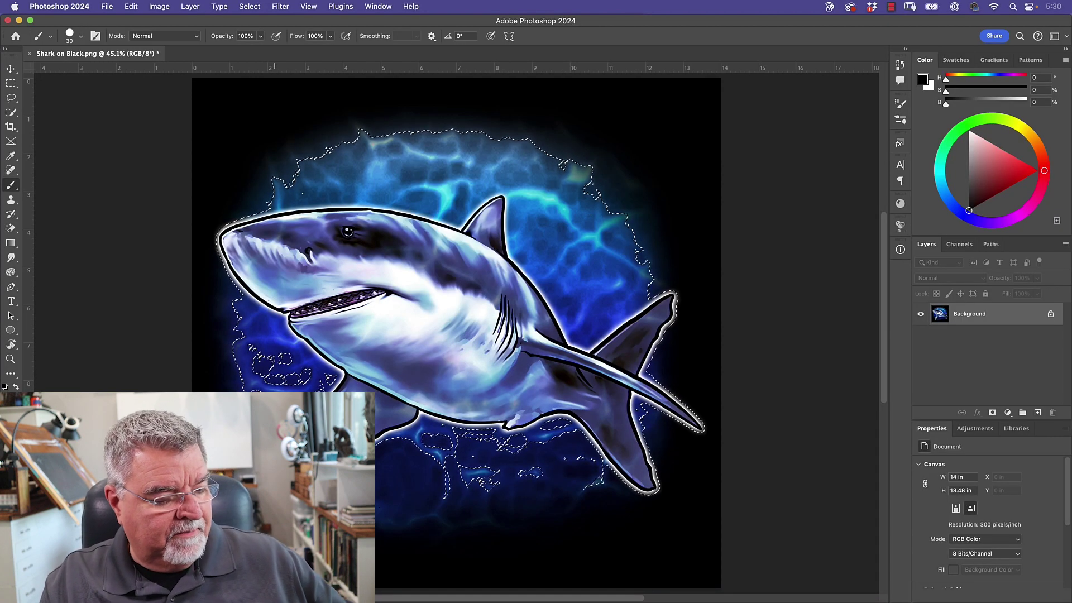
{"action": "key", "text": "super+j"}
Hide Background, add Layer 2 below Layer 1, fill it with white, and reselect Layer 1.
{"action": "left_click", "coordinate": [921, 336]}
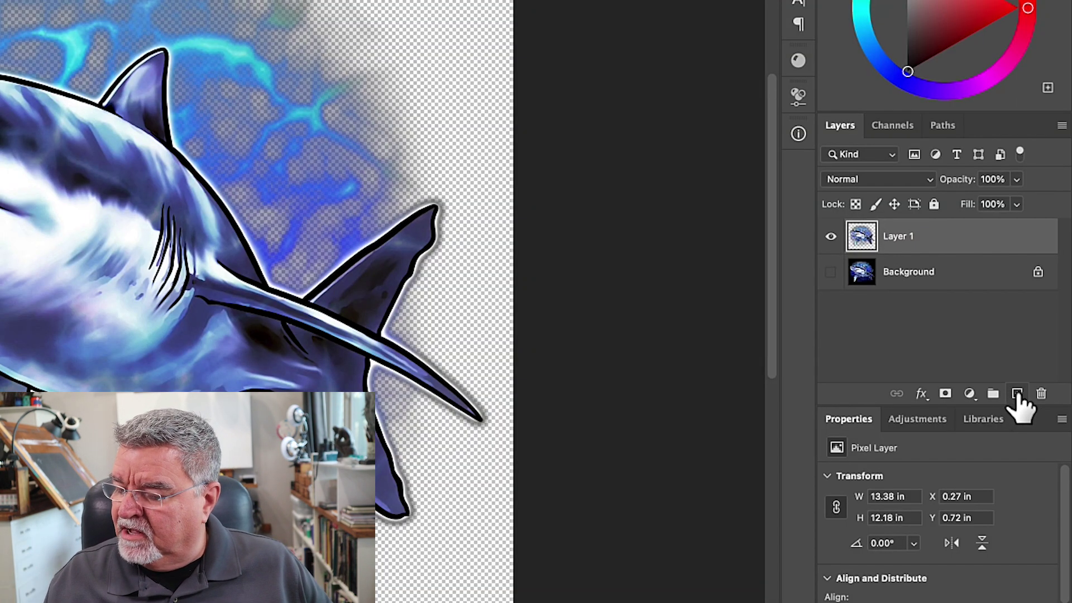
{"action": "left_click", "coordinate": [1018, 395]}
{"action": "mouse_move", "coordinate": [862, 237]}
{"action": "left_mouse_down"}
{"action": "mouse_move", "coordinate": [863, 280]}
{"action": "mouse_move", "coordinate": [864, 270]}
{"action": "left_mouse_up"}
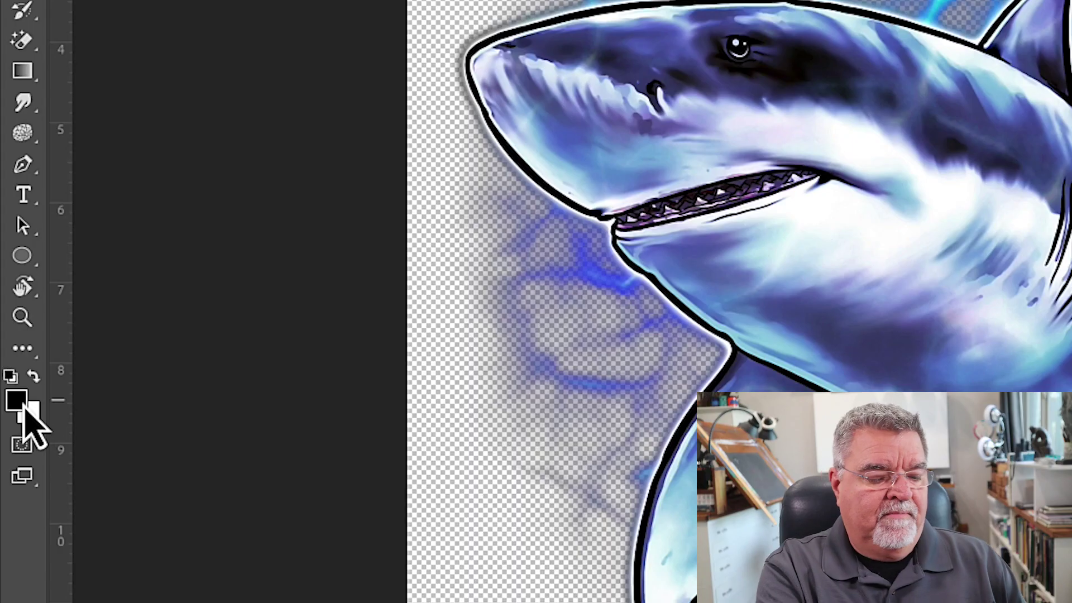
{"action": "left_click", "coordinate": [33, 377]}
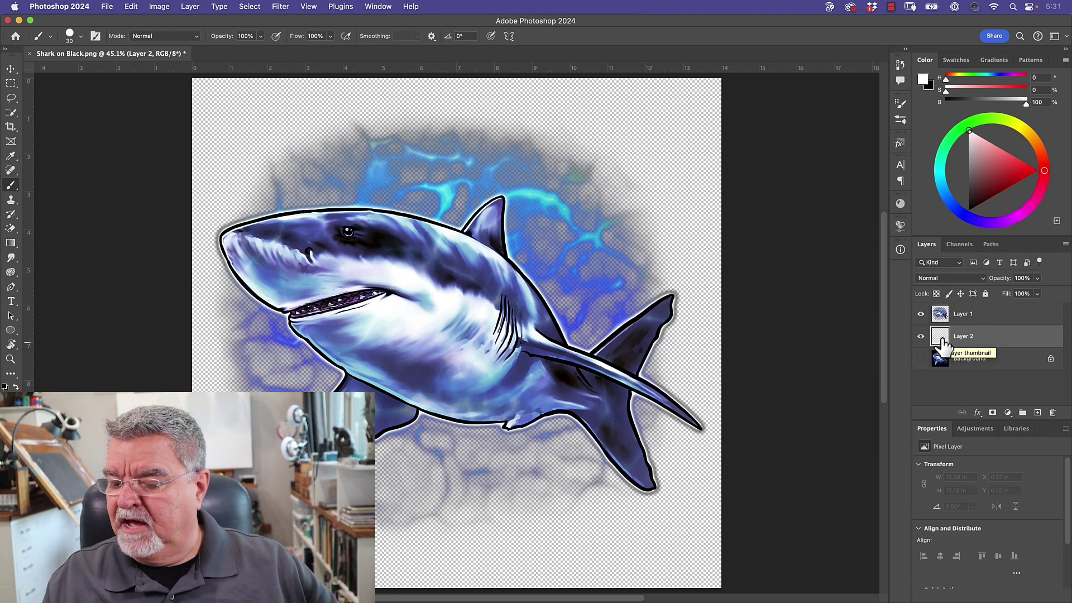
{"action": "key", "text": "alt+BackSpace"}
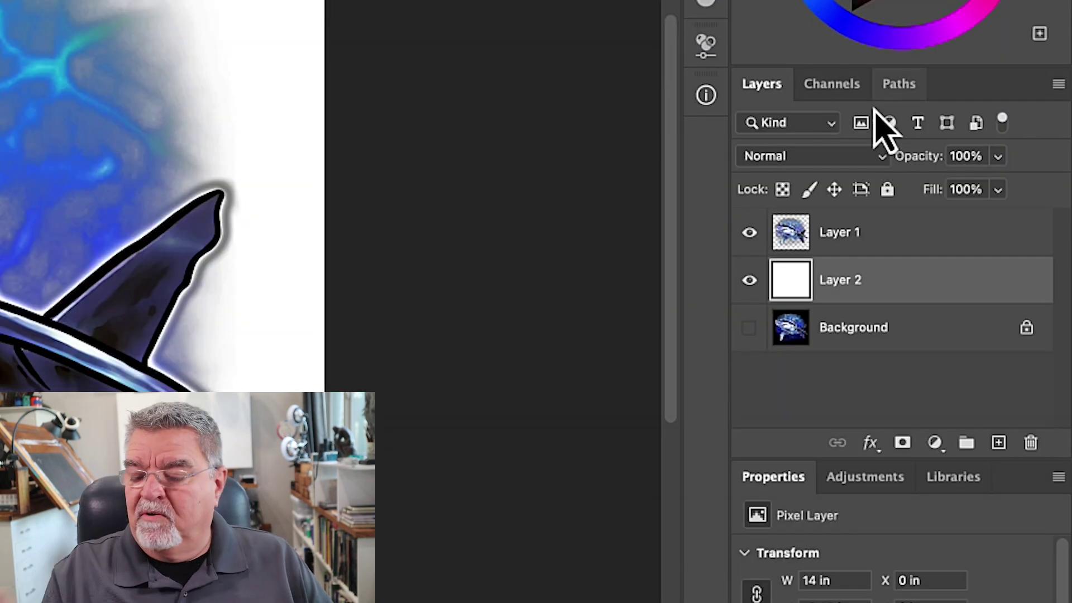
{"action": "left_click", "coordinate": [938, 316]}
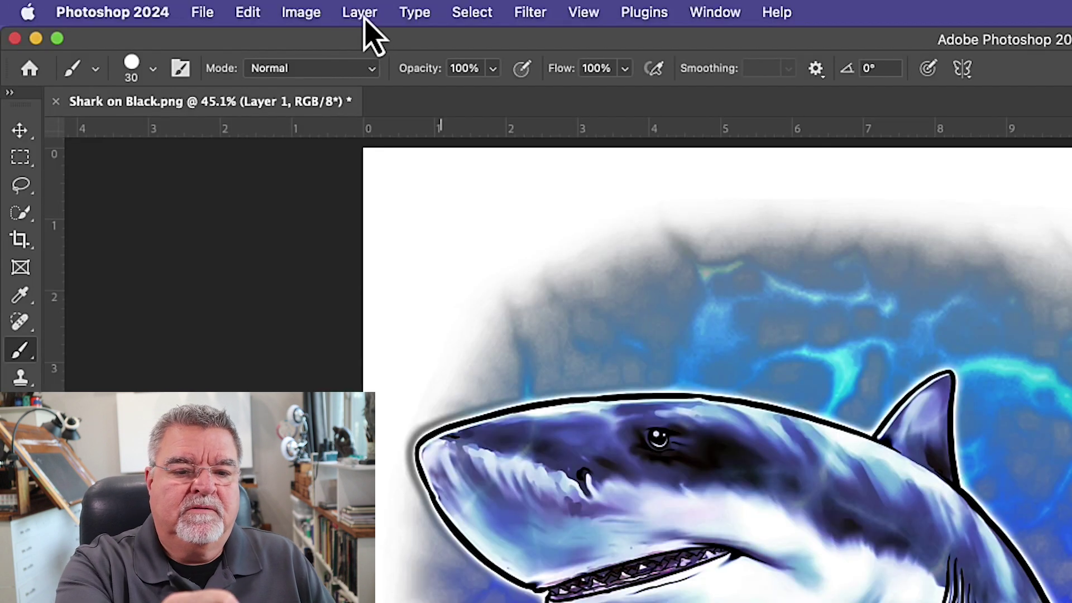
Apply Remove Black Matte to the shark layer, then toggle white Layer 2 to inspect the edges.
{"action": "left_click", "coordinate": [190, 6]}
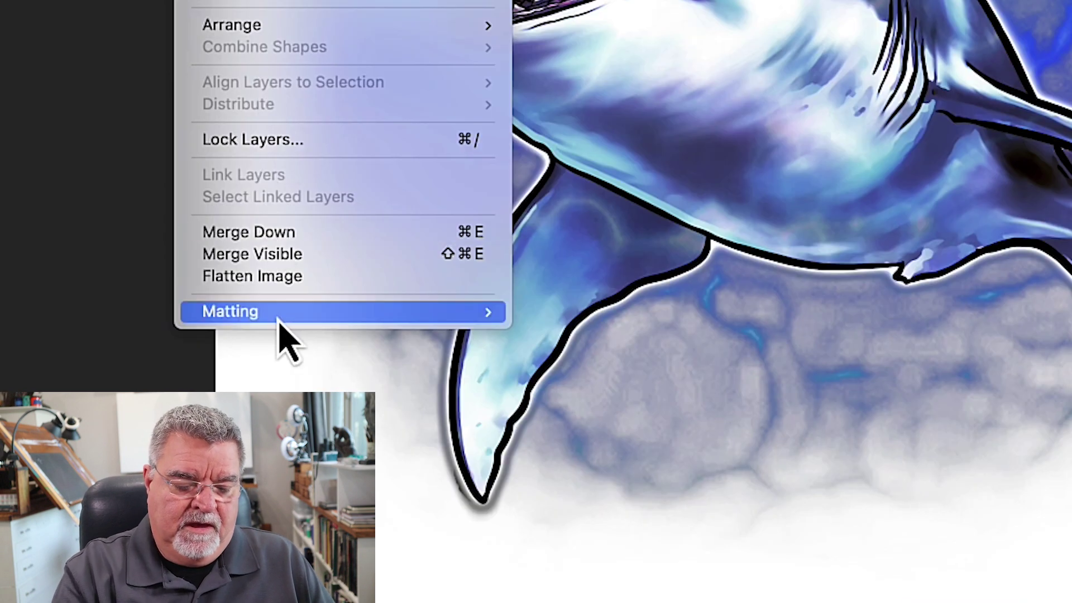
{"action": "mouse_move", "coordinate": [308, 317]}
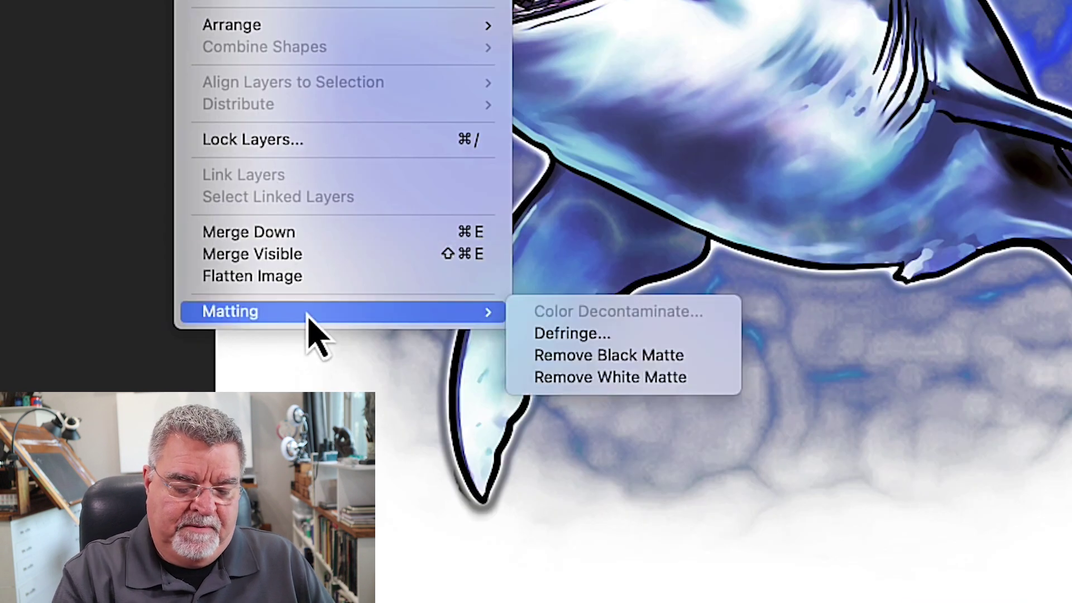
{"action": "left_click", "coordinate": [677, 357]}
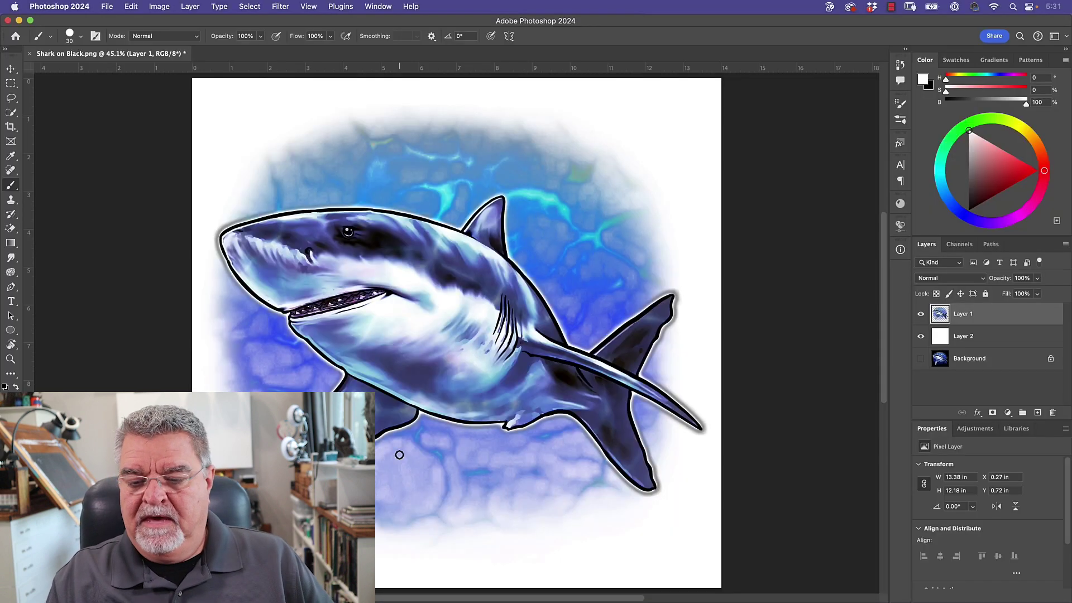
{"action": "left_click", "coordinate": [921, 338]}
{"action": "left_click", "coordinate": [921, 338]}
Toggle Layer 2 and shark Layer 1 visibility to compare, ending with both layers visible.
{"action": "left_click", "coordinate": [921, 337]}
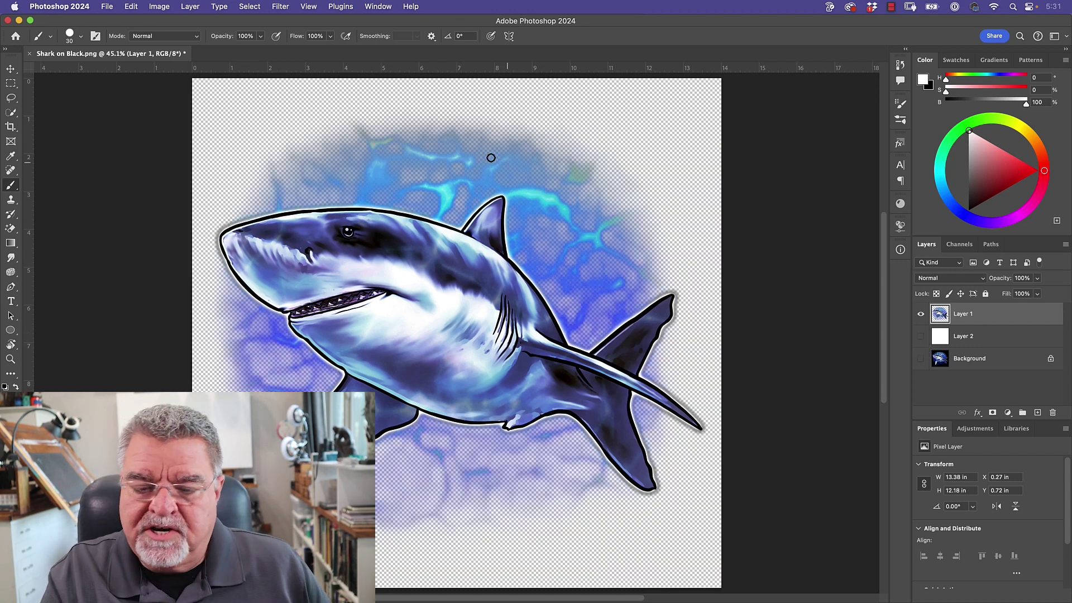
{"action": "left_click", "coordinate": [921, 314]}
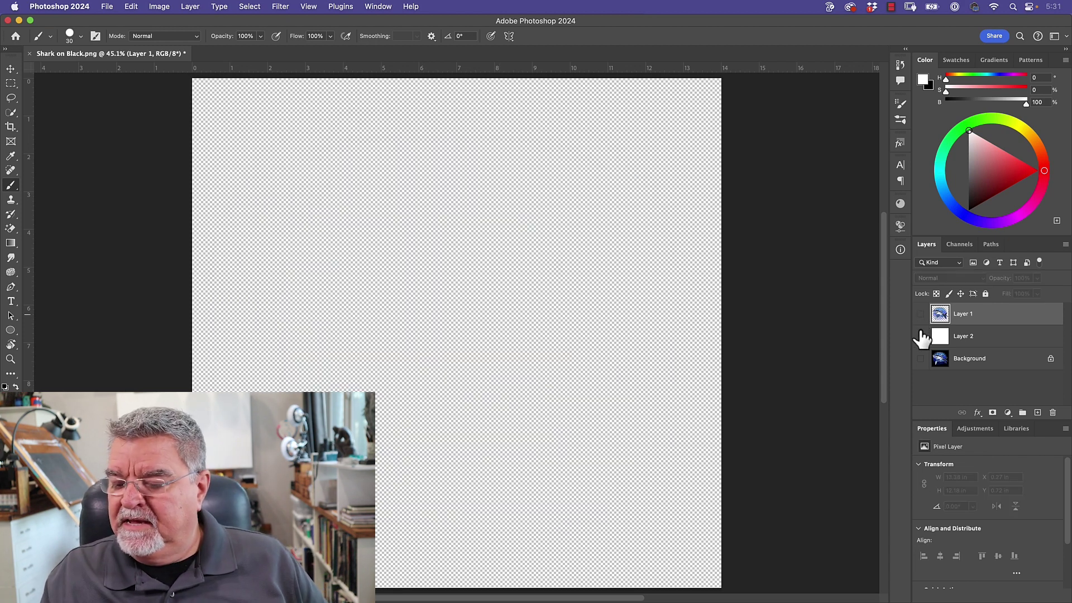
{"action": "left_click", "coordinate": [922, 314]}
{"action": "left_click", "coordinate": [922, 338]}
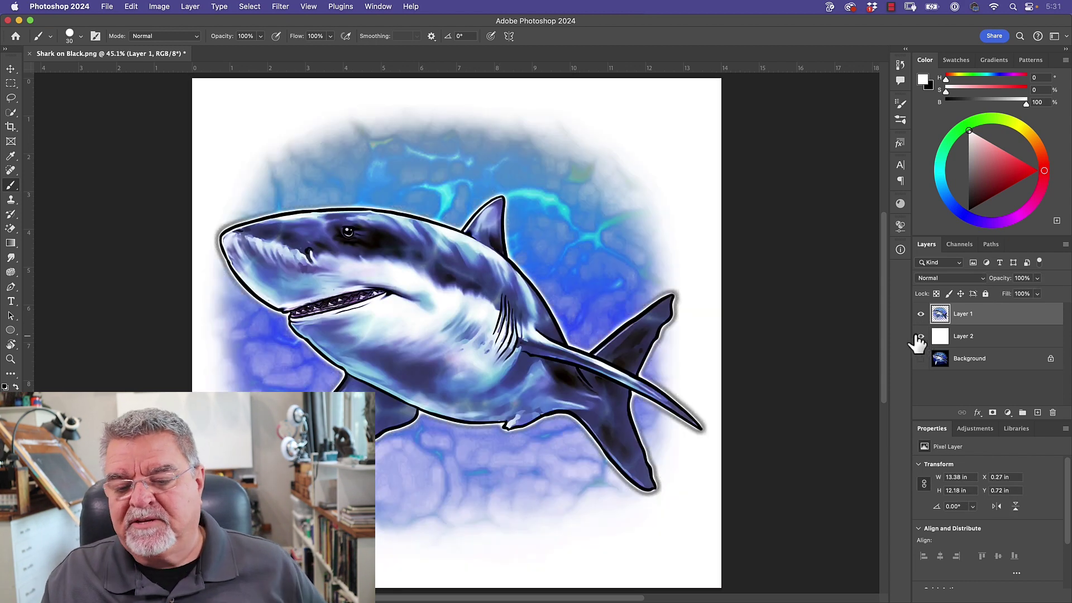